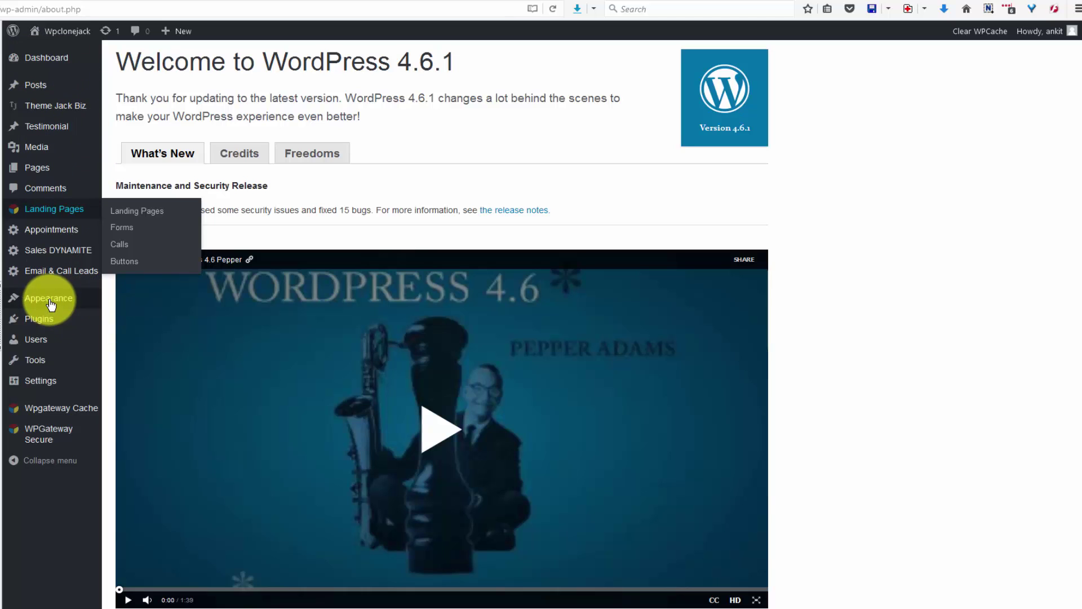
Step: Update the active Stefan theme to its new version from the installed themes list
click(128, 303)
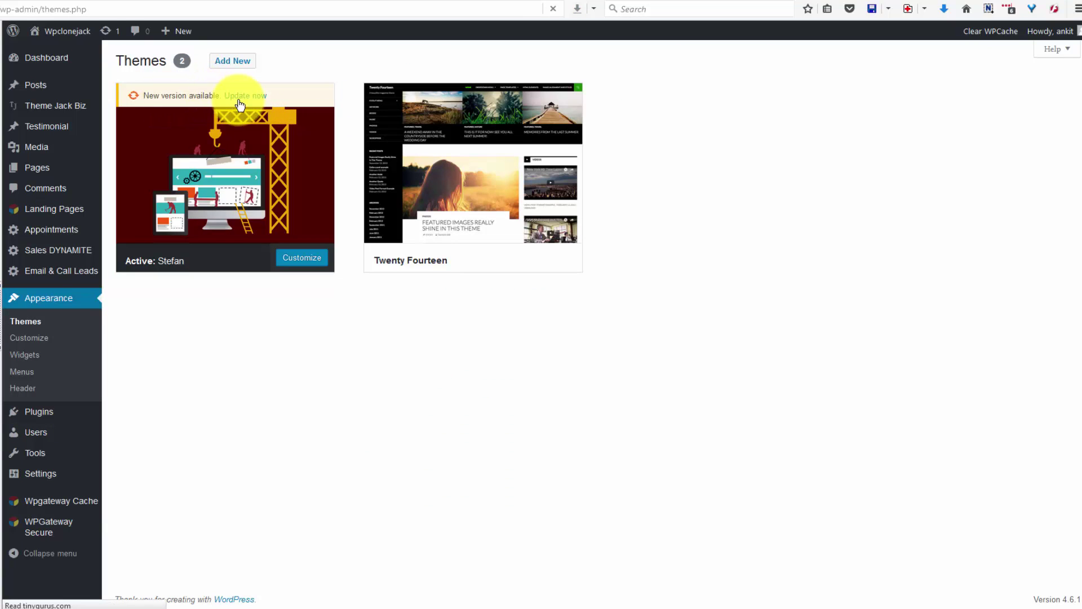
click(242, 94)
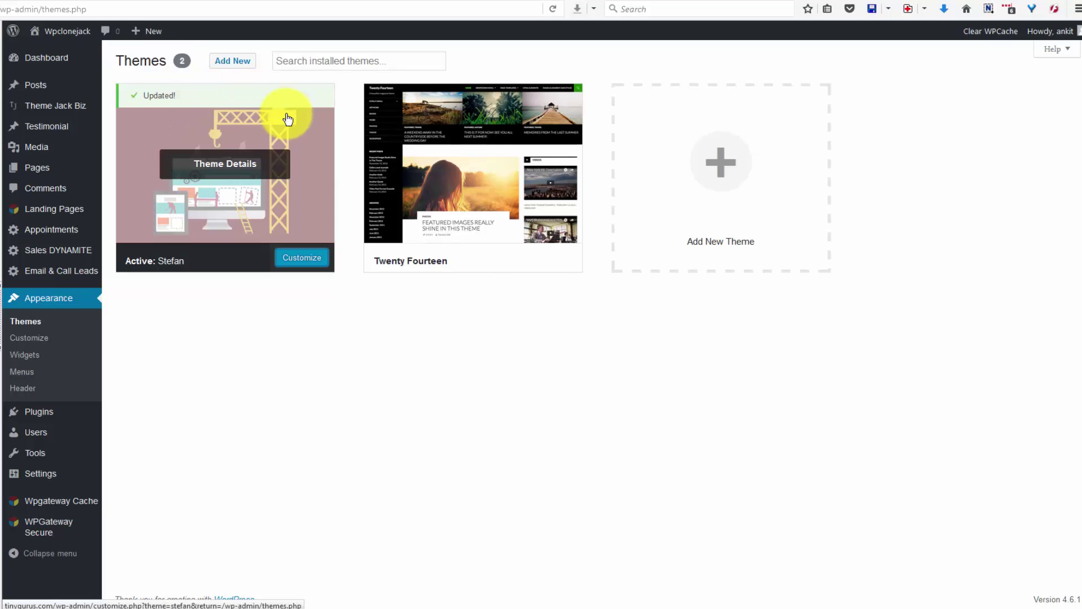
click(41, 107)
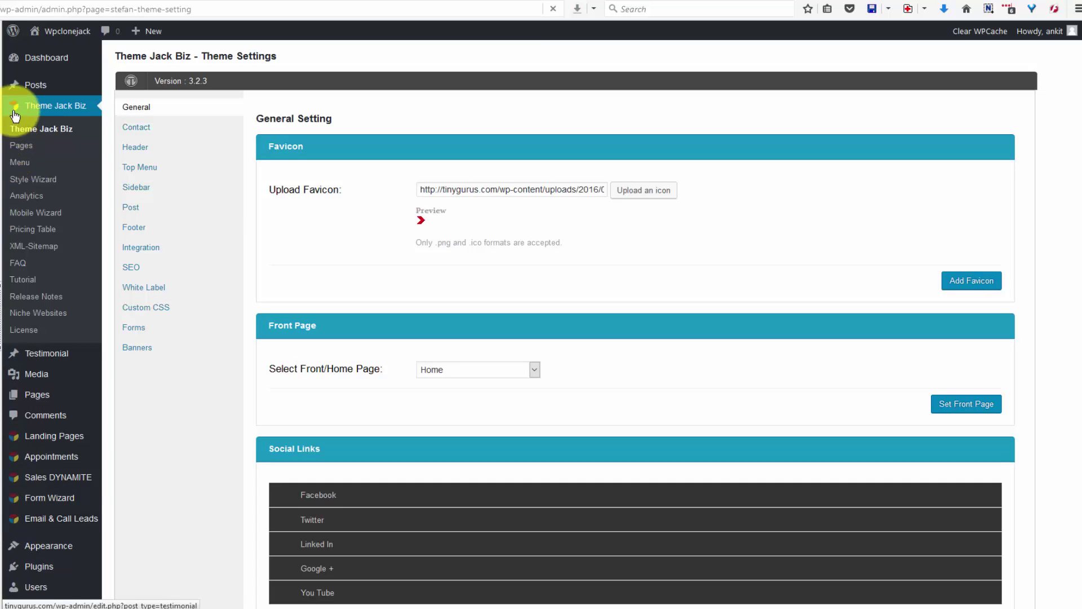
Step: Scroll through the Theme Jack Biz general settings page
scroll(69, 496, down, 3)
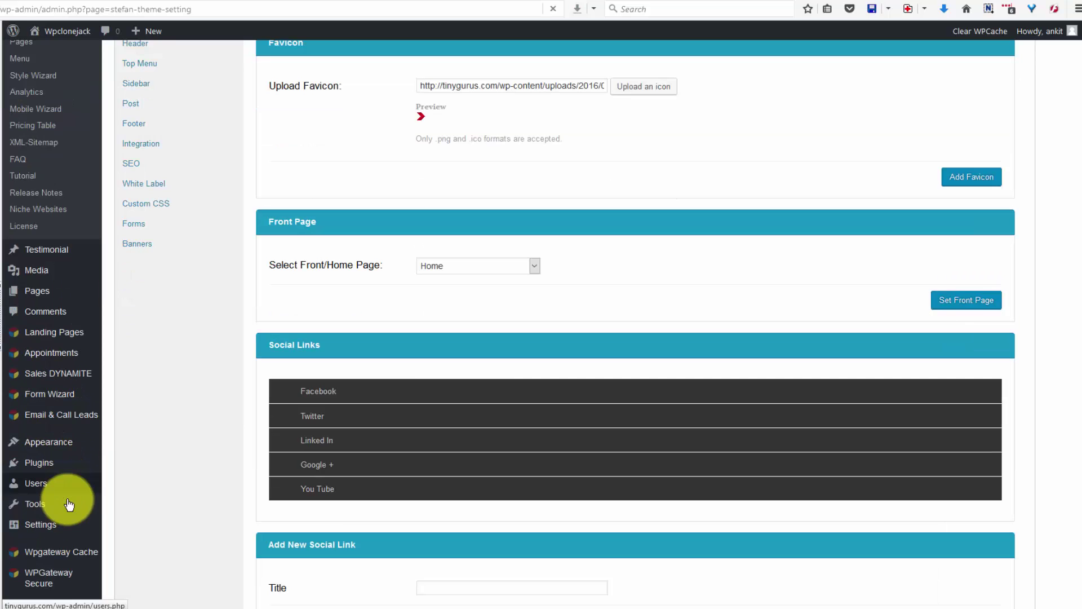
scroll(59, 496, down, 3)
scroll(59, 495, up, 6)
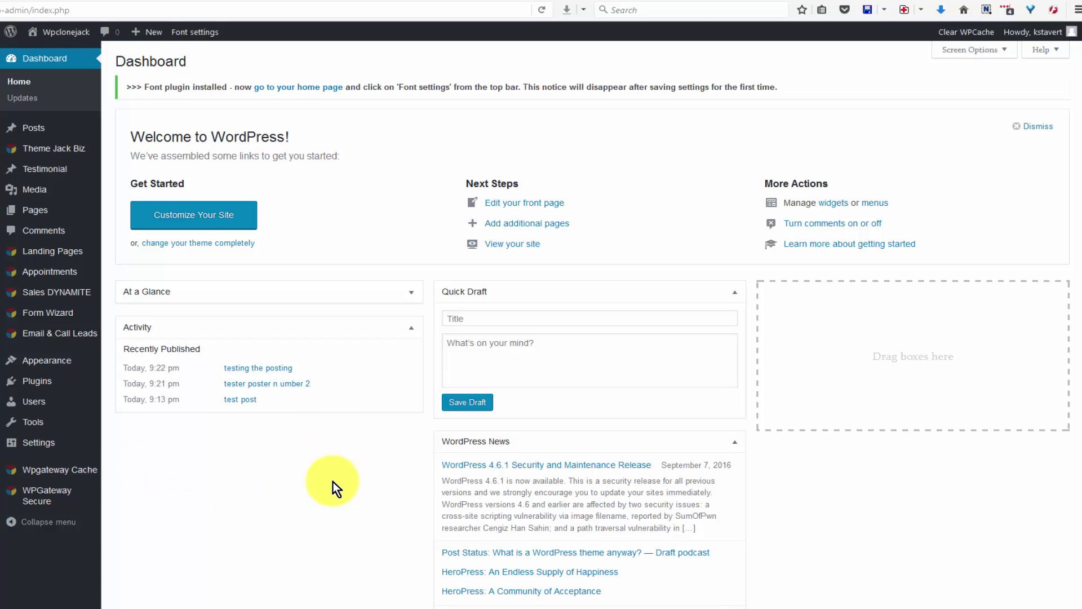
Step: Add a new post 'This is another test' with three pasted Lorem ipsum paragraphs (168 words)
mouse_move(26, 136)
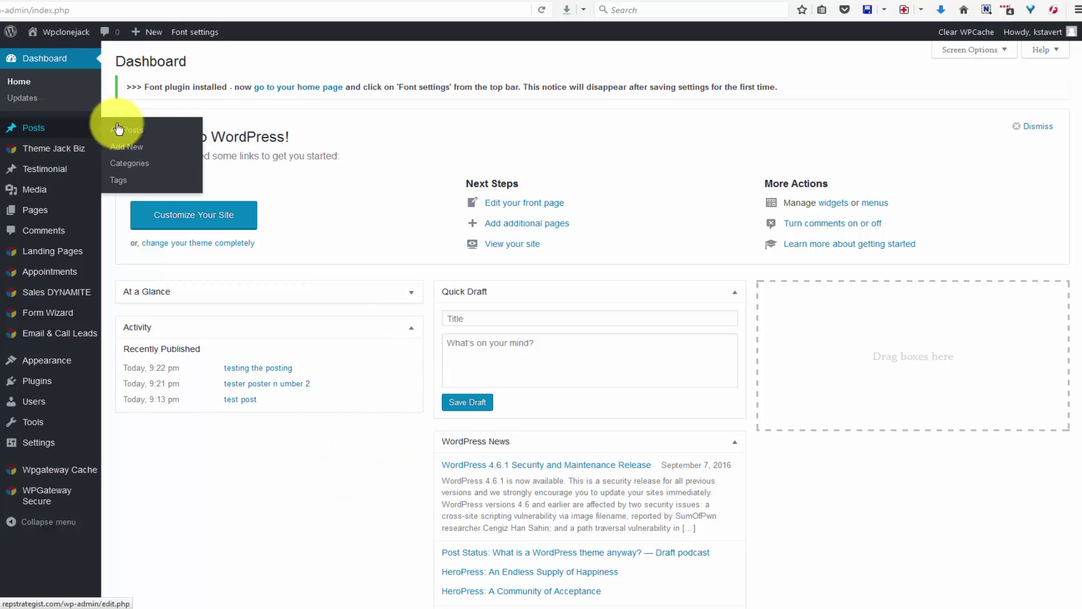
click(132, 154)
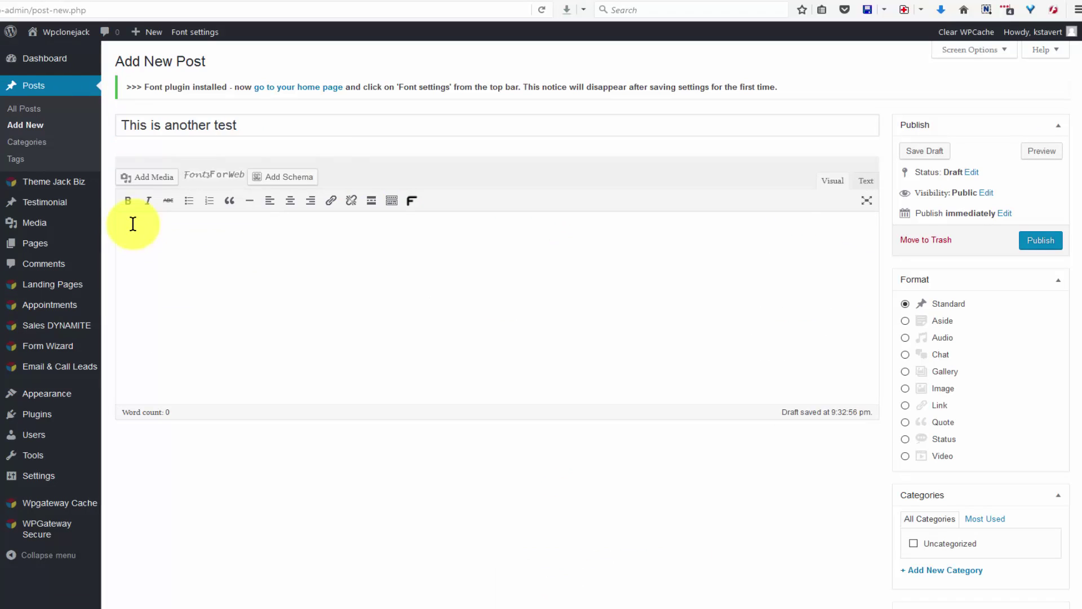
click(133, 224)
text(Lorem ipsum dolor sit amet, consectetur adipiscing elit. Morbi dolor enim, convallis eget laoreet ac, lacinia cursus quam. Fusce felis massa, vulputate sit amet sollicitudin et, varius sed massa. Nullam egestas lacinia sapien, scelerisque finibus orci dignissim quis. Maecenas ut condimentum velit. Fusce nibh lacus, finibus id diam non, aliquam rhoncus libero. Nam rutrum hendrerit porta.)
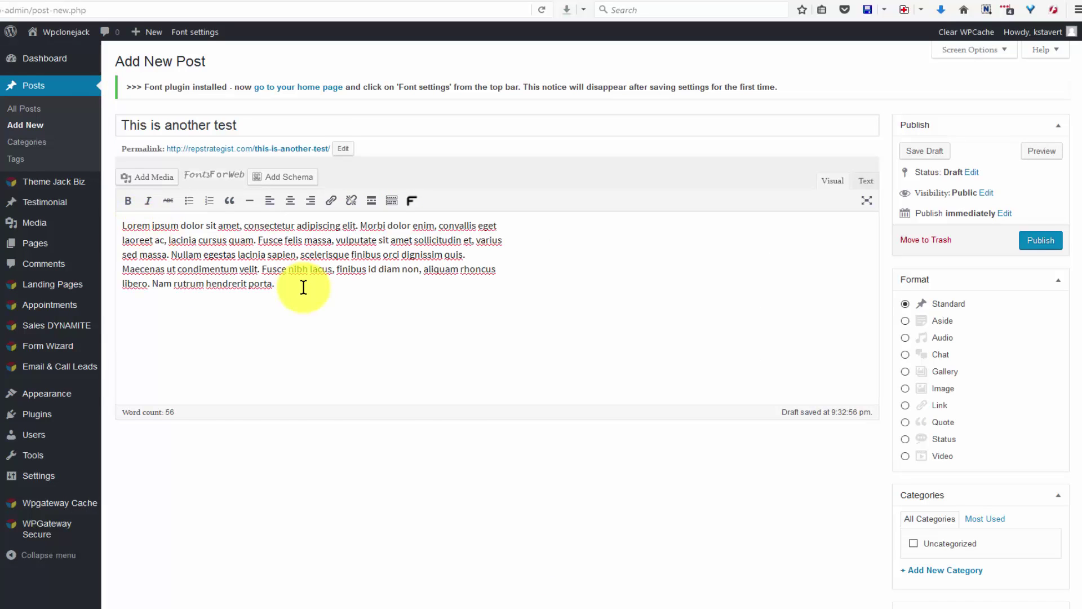
key(ctrl+v)
key(ctrl+v)
scroll(1077, 265, down, 3)
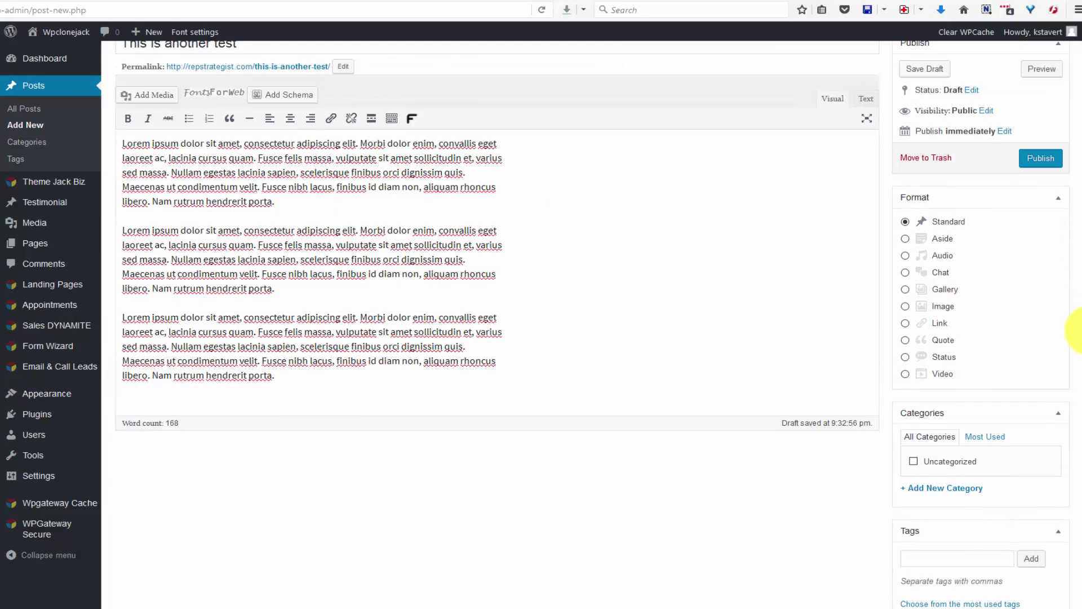
scroll(1078, 433, down, 2)
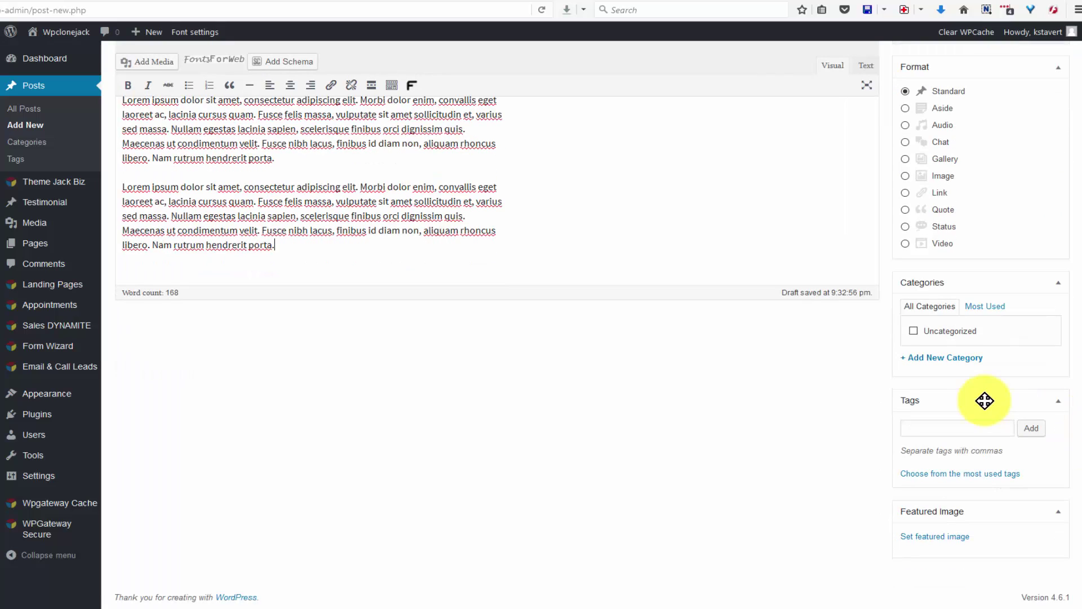
click(944, 540)
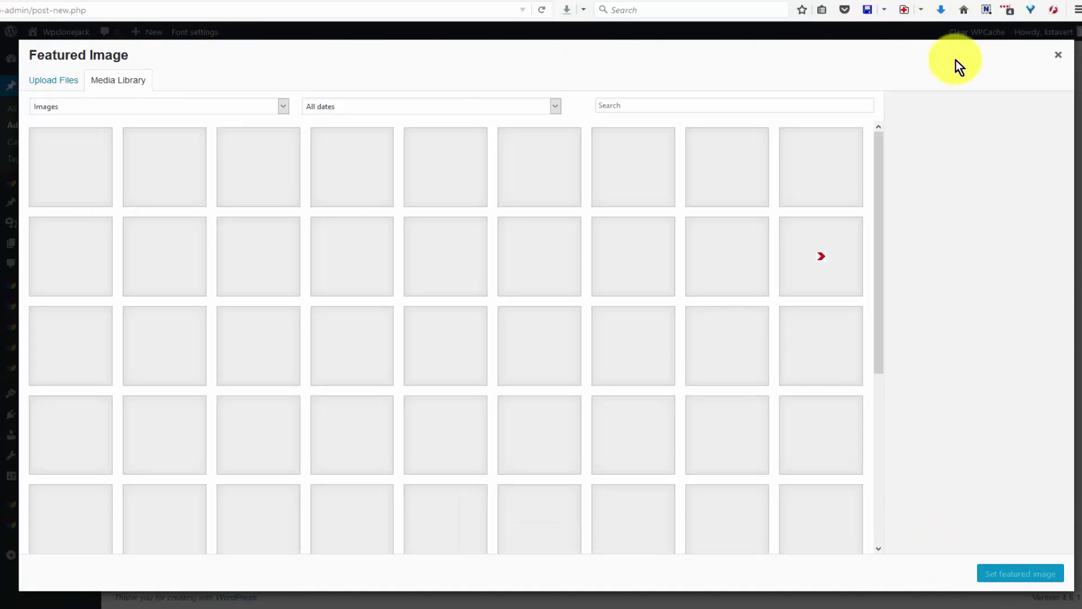
click(1059, 61)
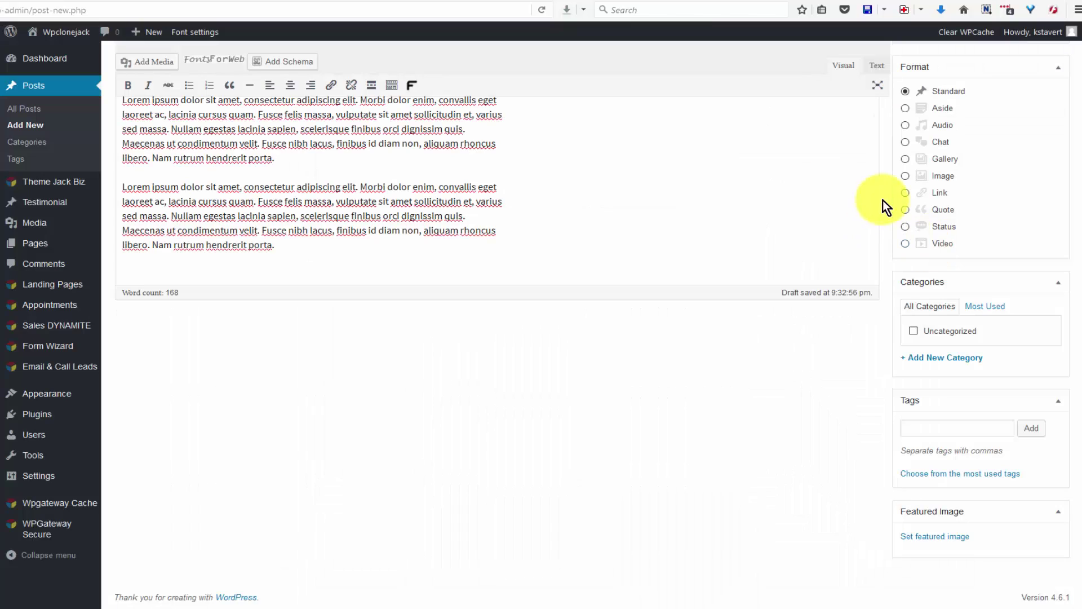
scroll(698, 247, up, 4)
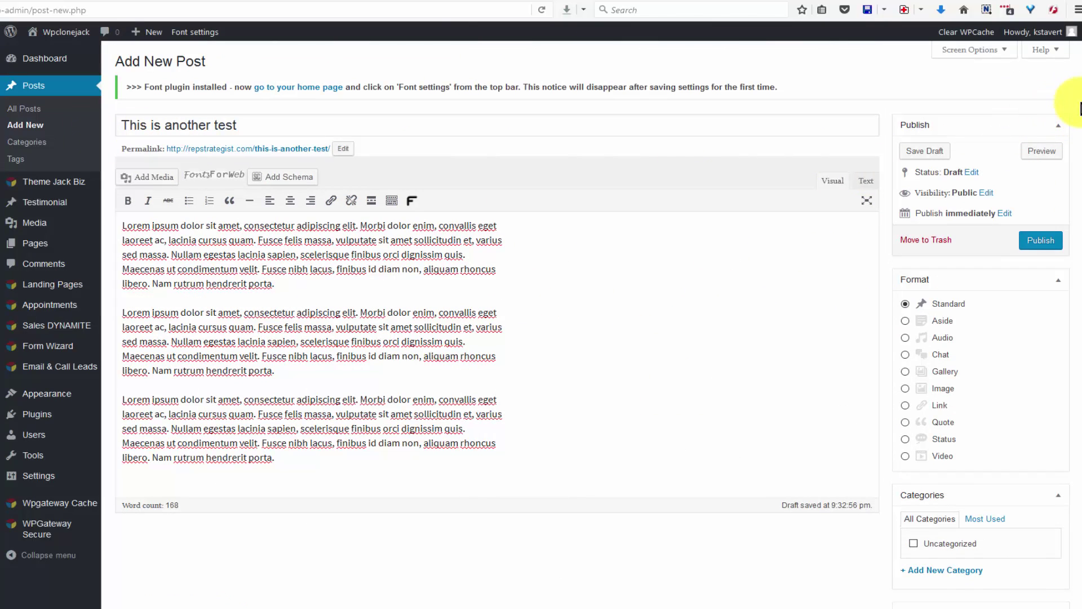
scroll(1076, 179, down, 5)
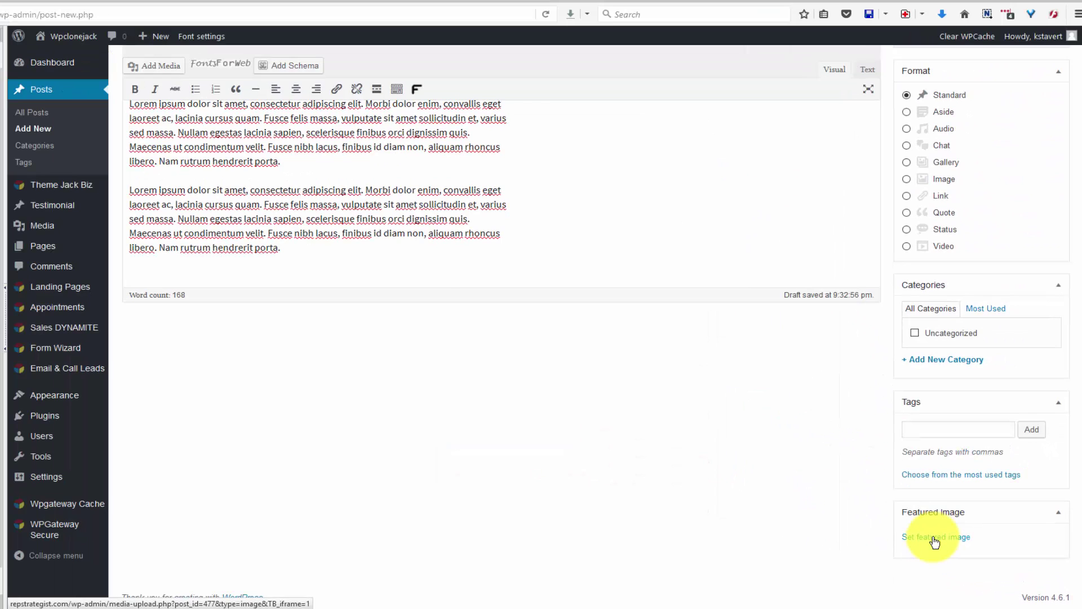
Step: Pick the Directory Submission laptop image (2.jpg, 5000 × 3750) from the Media Library
click(934, 538)
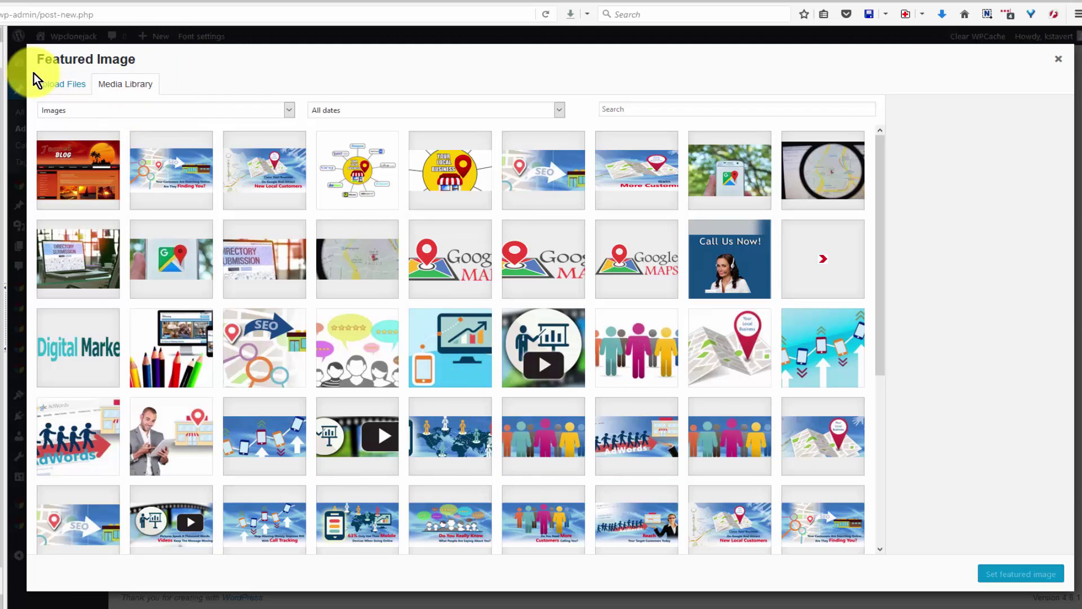
click(61, 93)
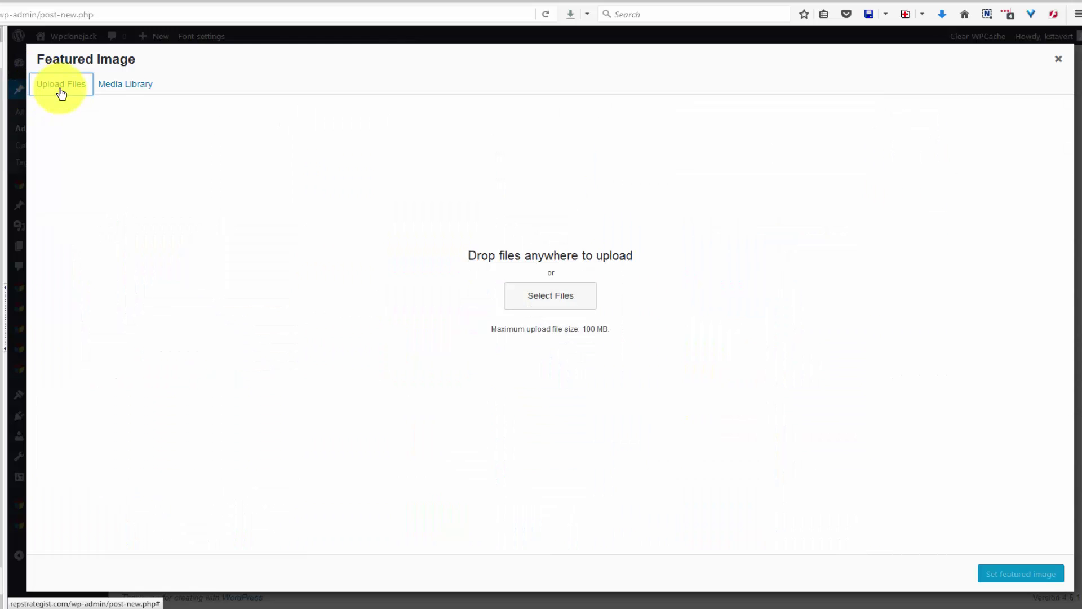
click(117, 86)
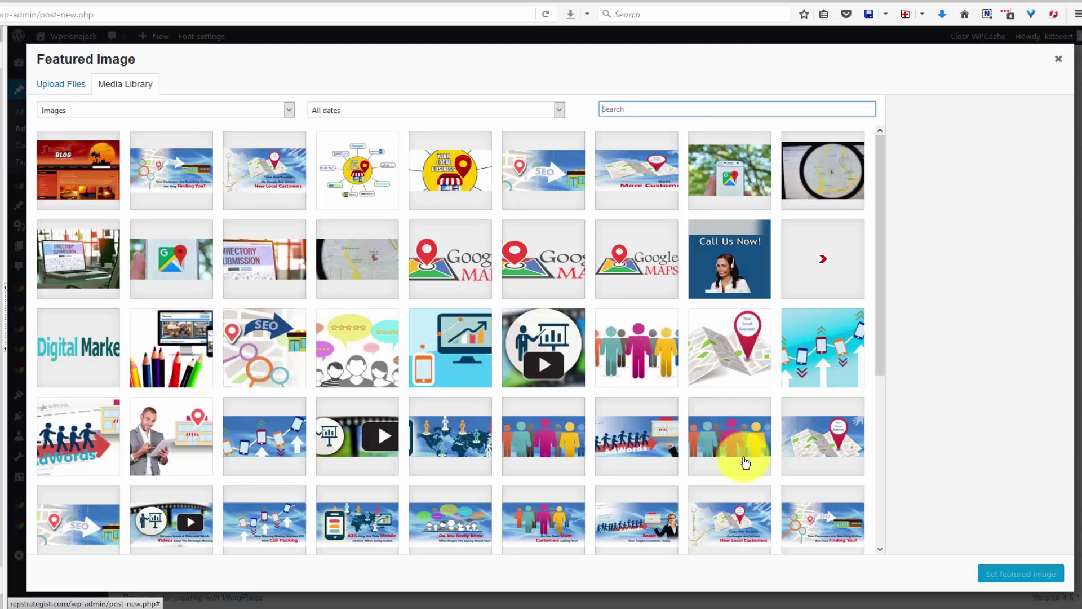
scroll(285, 496, down, 3)
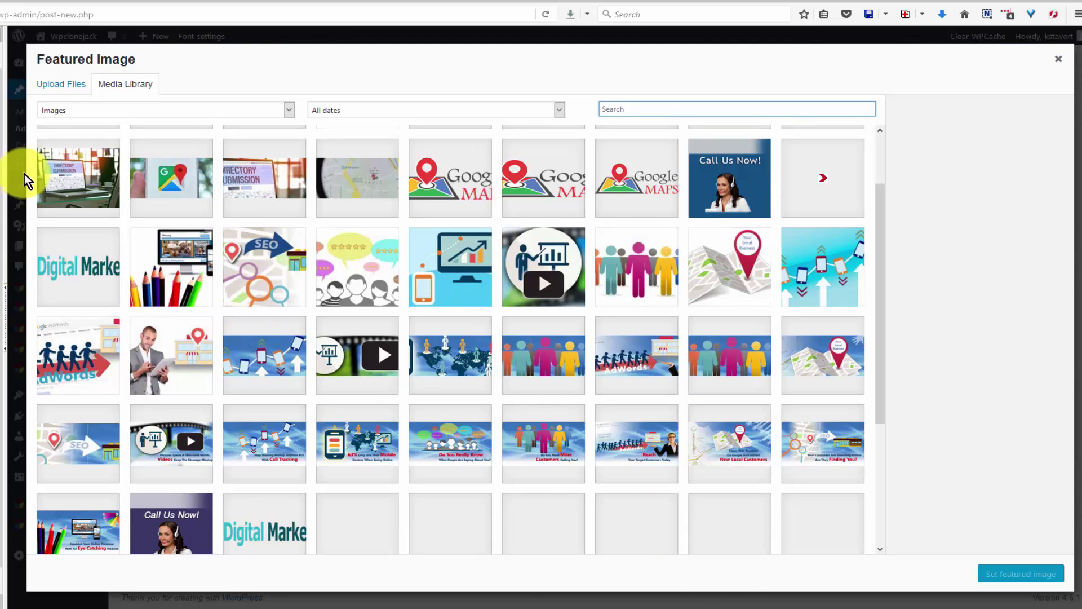
click(58, 185)
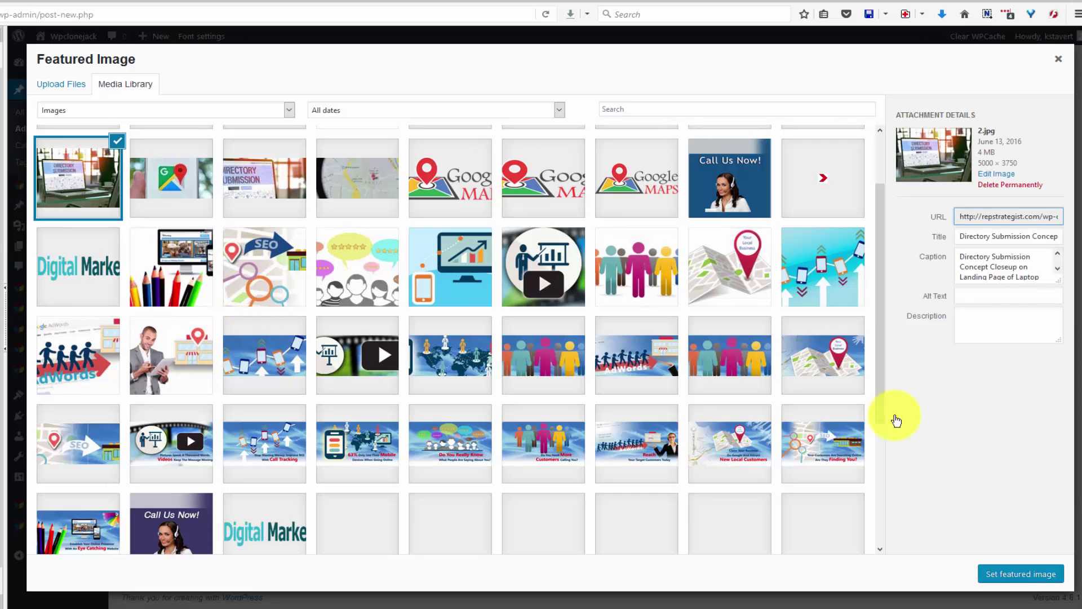
Step: Apply the Directory Submission image as featured image, publish the post and preview it
click(1022, 573)
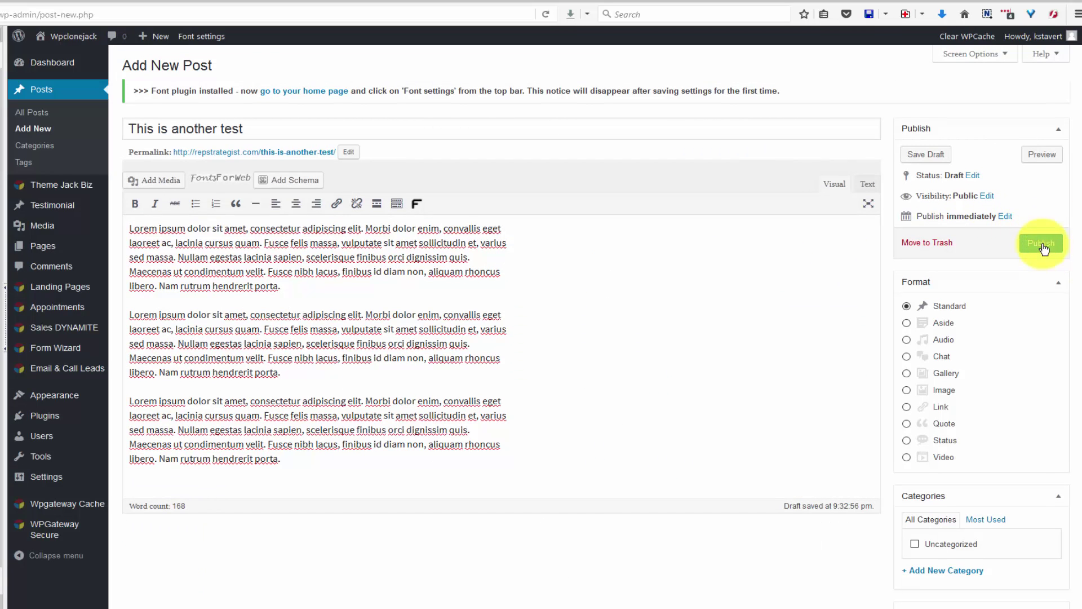
click(1042, 247)
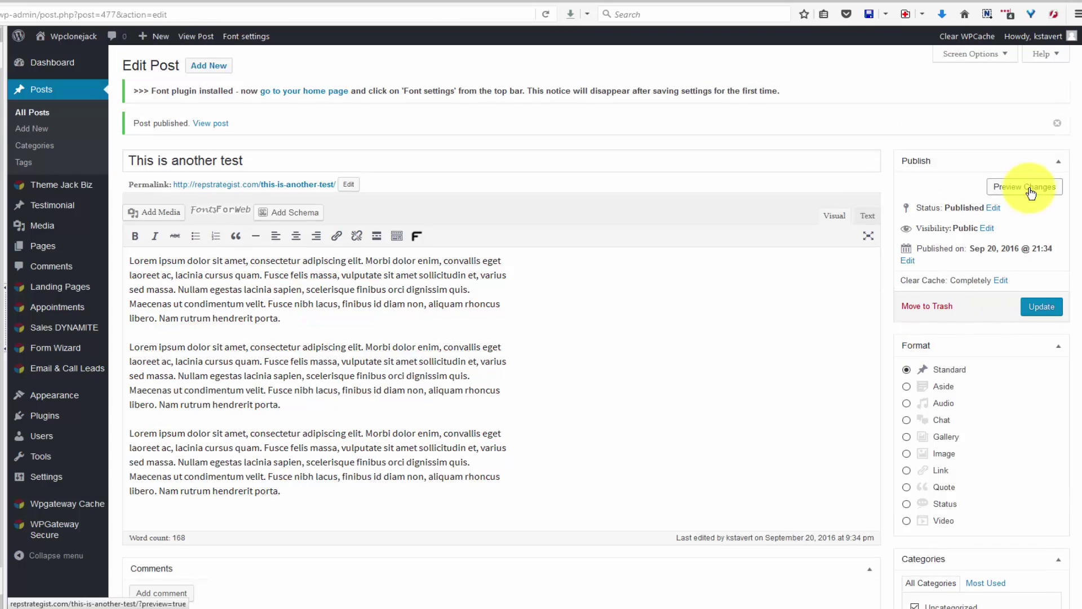
click(1030, 192)
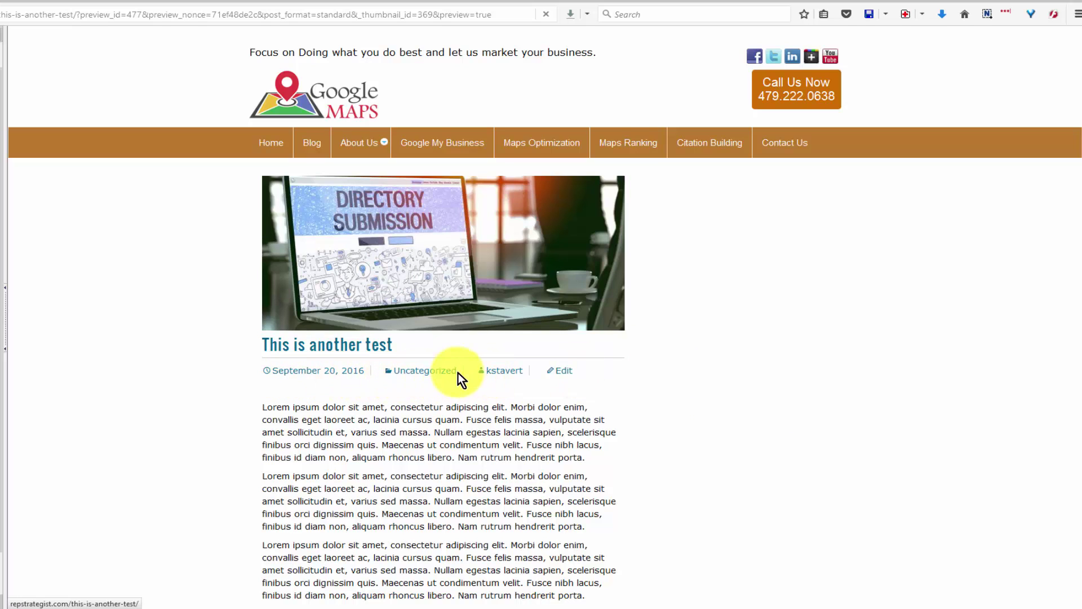
scroll(648, 536, down, 5)
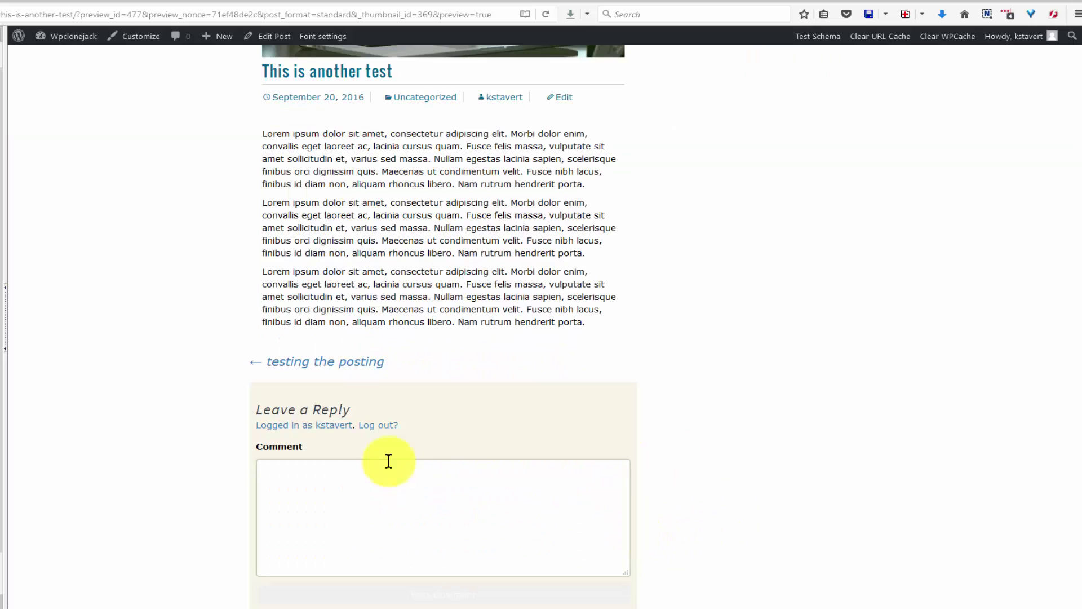
scroll(129, 299, up, 4)
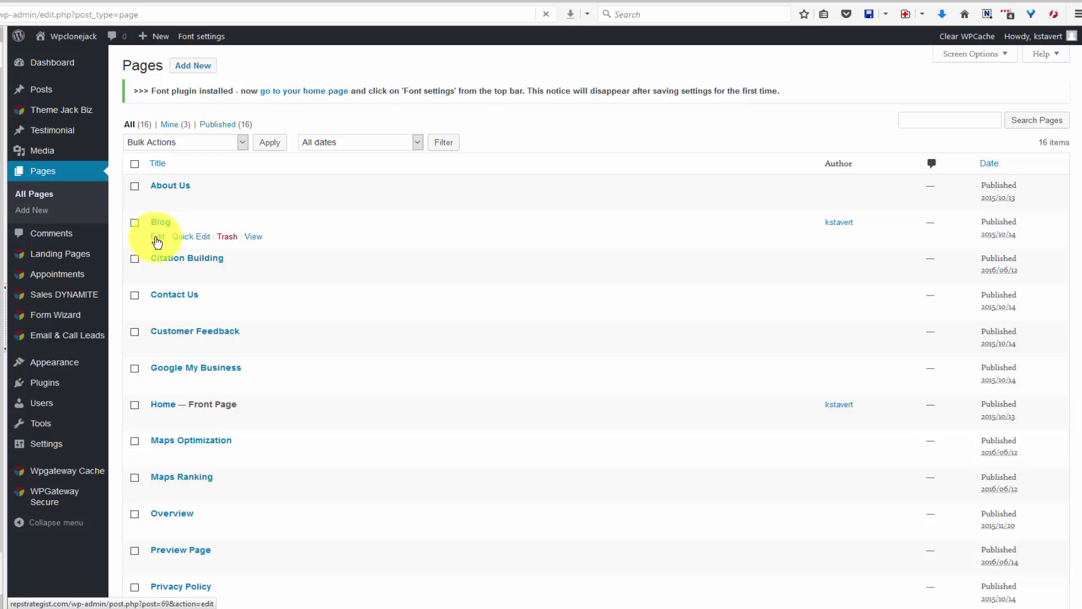
Step: Edit the Blog page and open the Blog module's settings in the Custom Page Builder
click(157, 240)
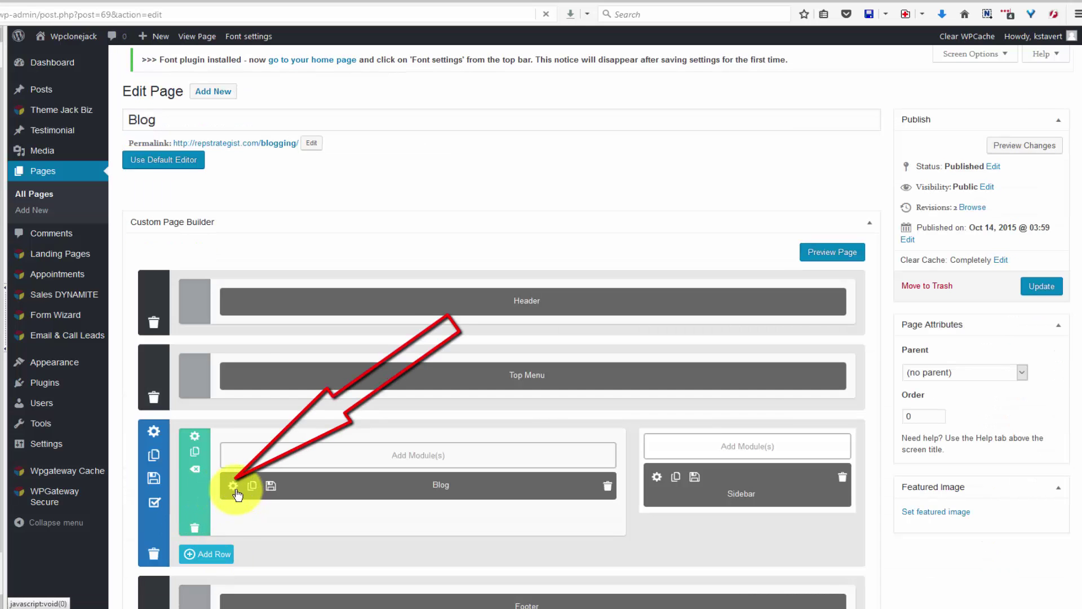
click(234, 486)
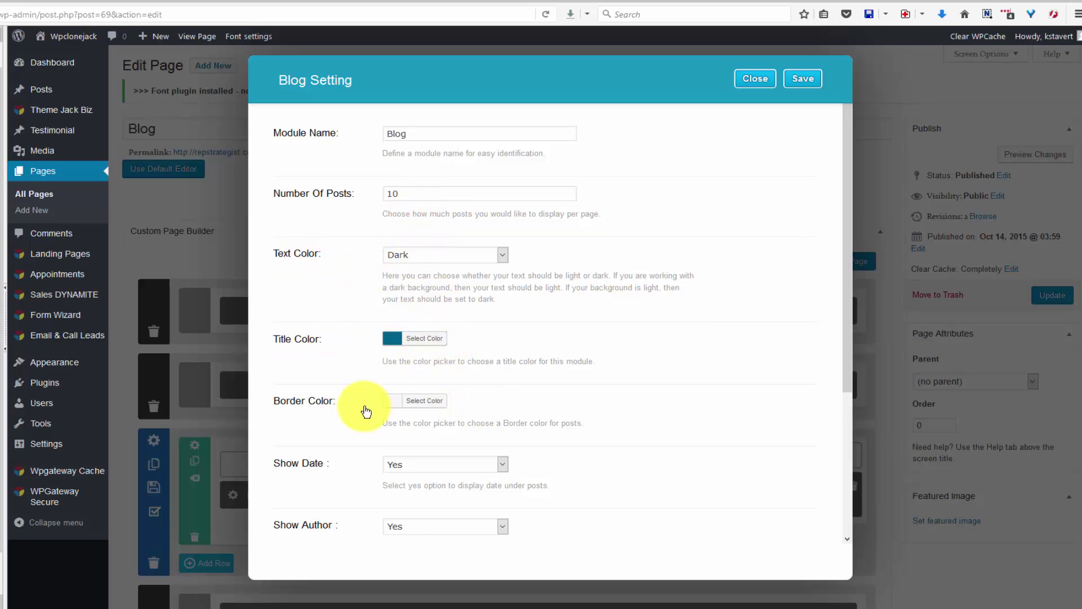
Step: Set Show Date and Show Author to No in the Blog module settings
scroll(451, 442, down, 2)
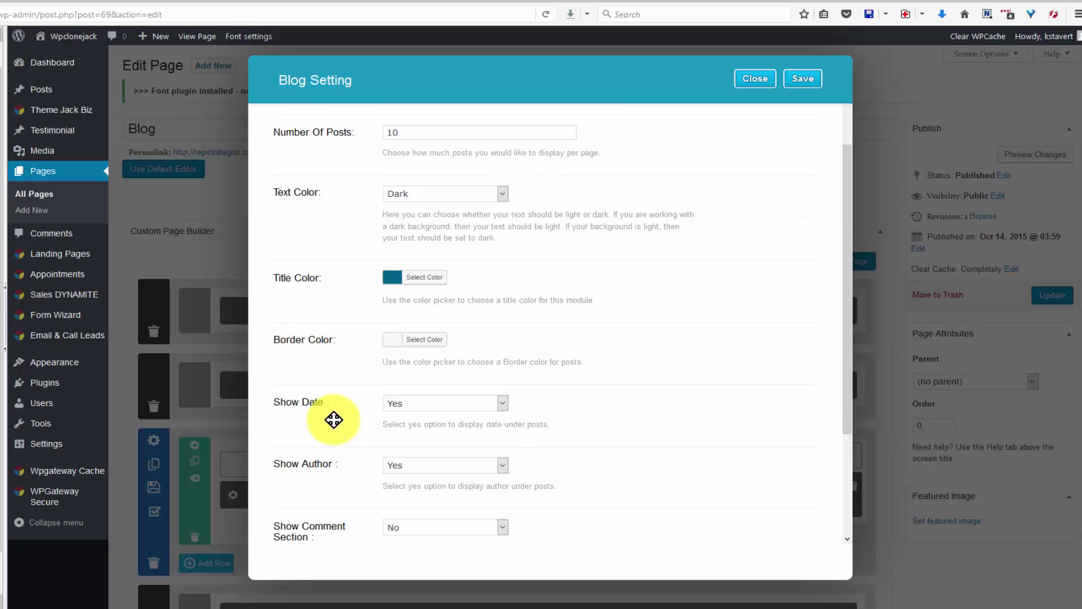
click(503, 403)
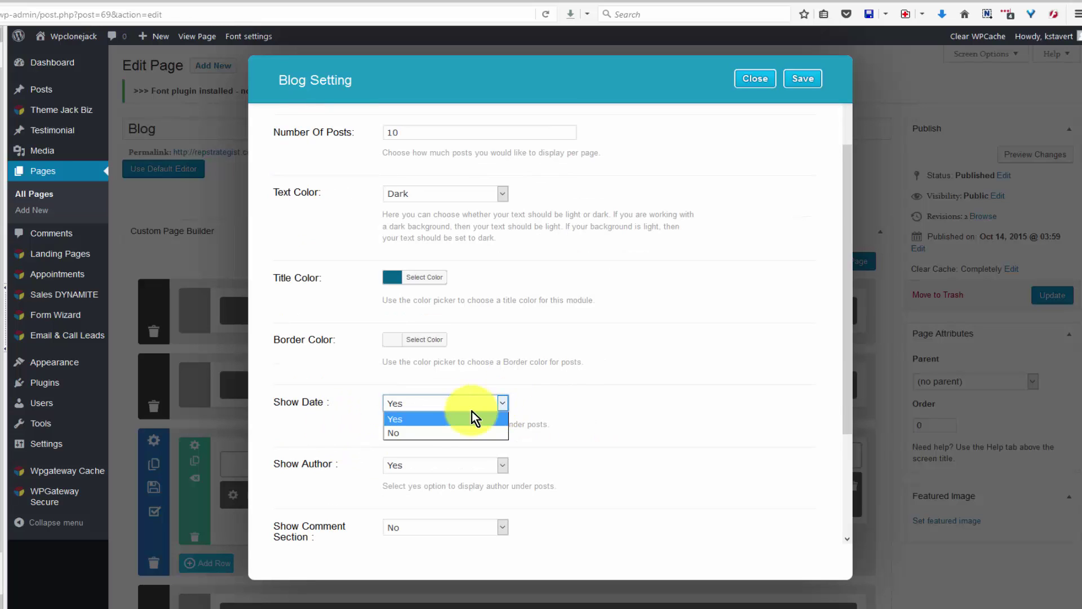
click(401, 434)
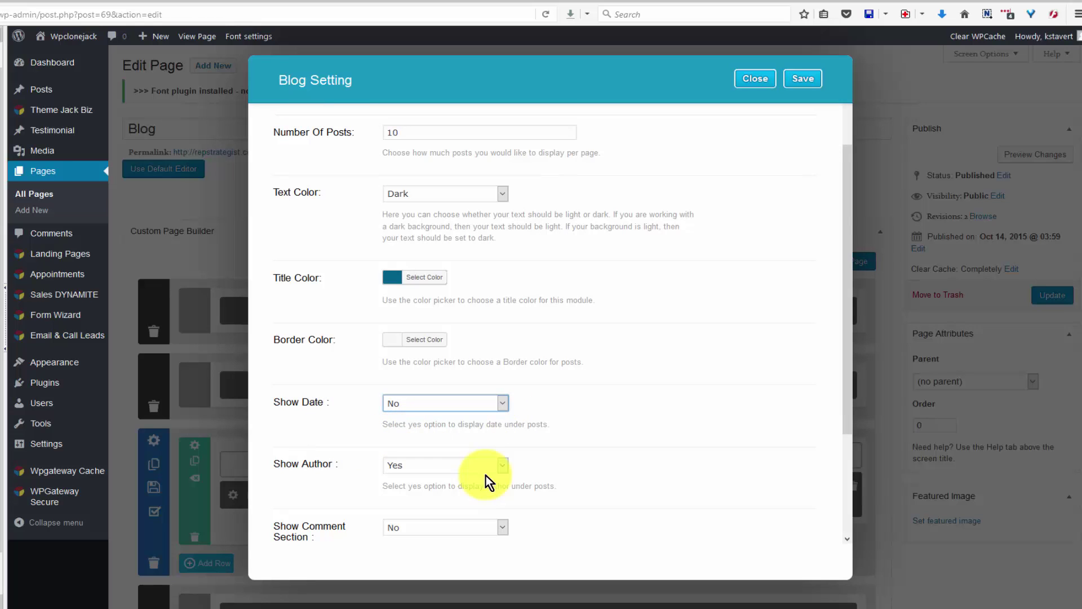
click(502, 465)
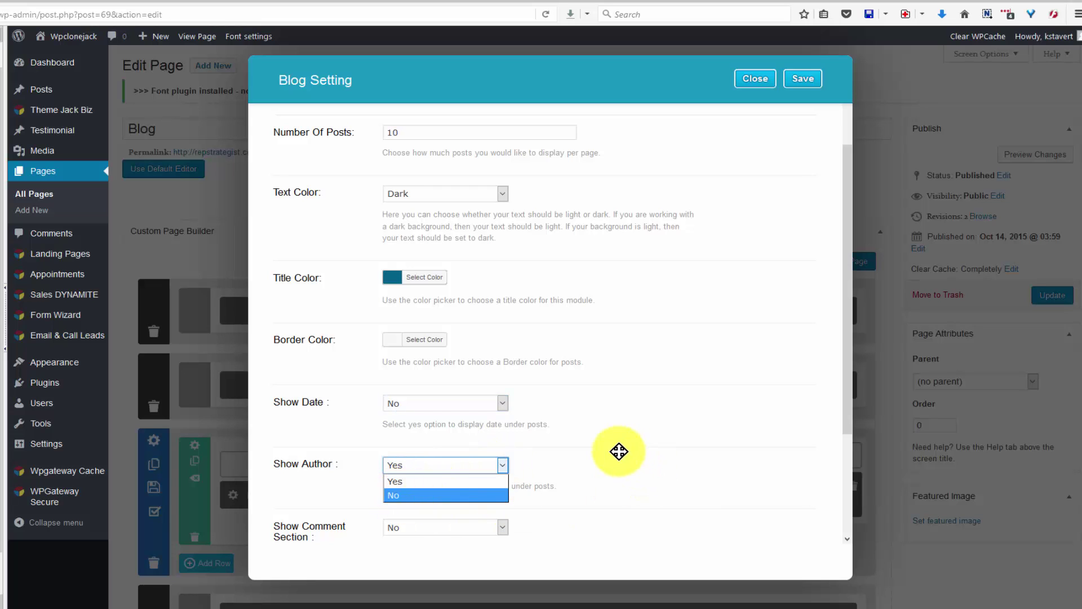
click(488, 495)
scroll(395, 451, down, 3)
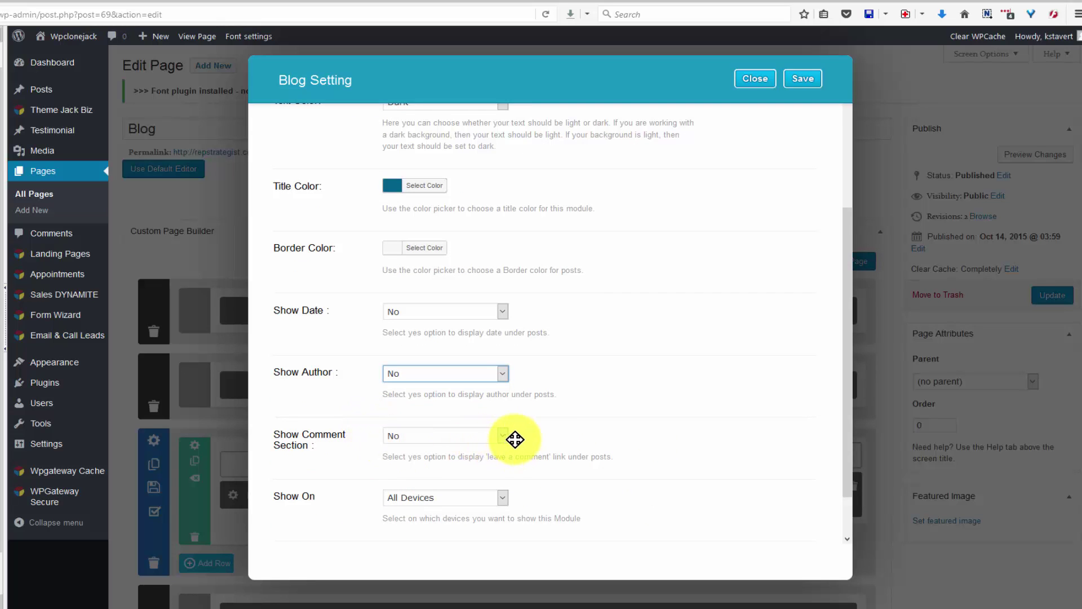
click(501, 497)
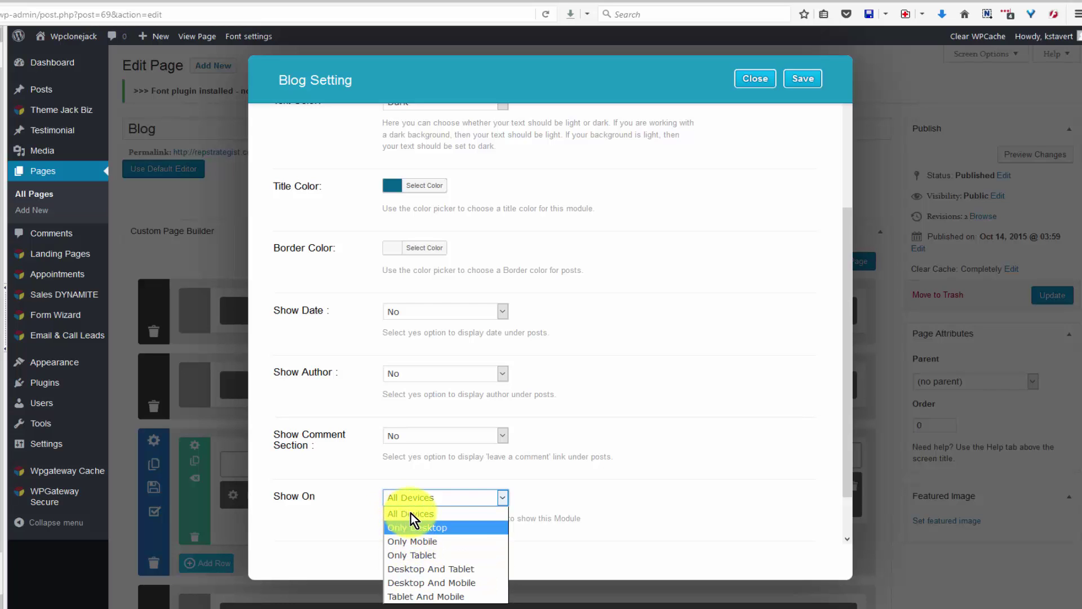
Step: Save the Blog module settings and update the Blog page
scroll(558, 505, down, 2)
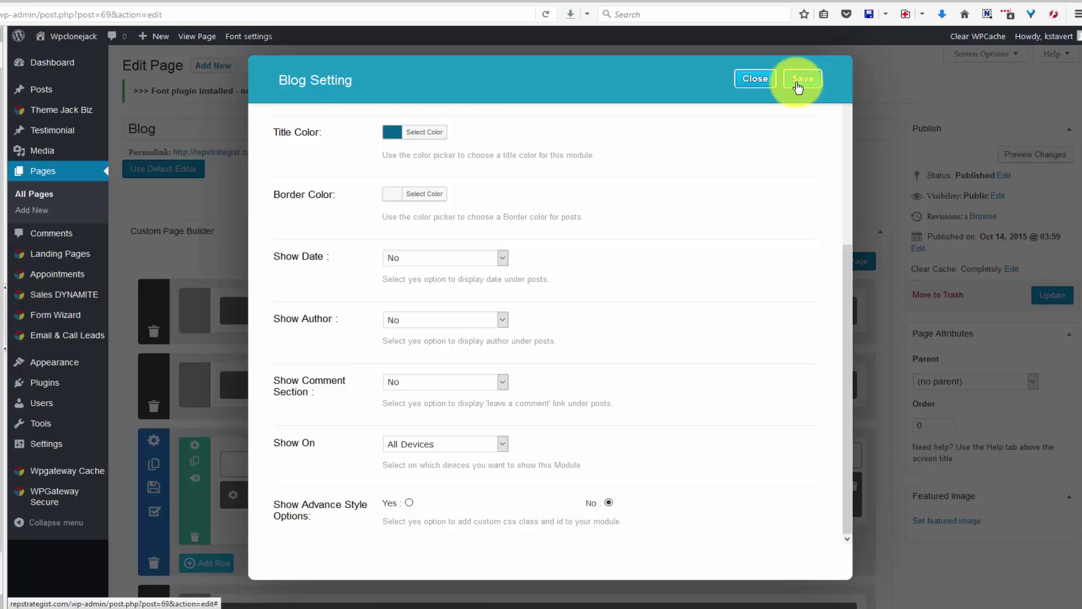
click(798, 83)
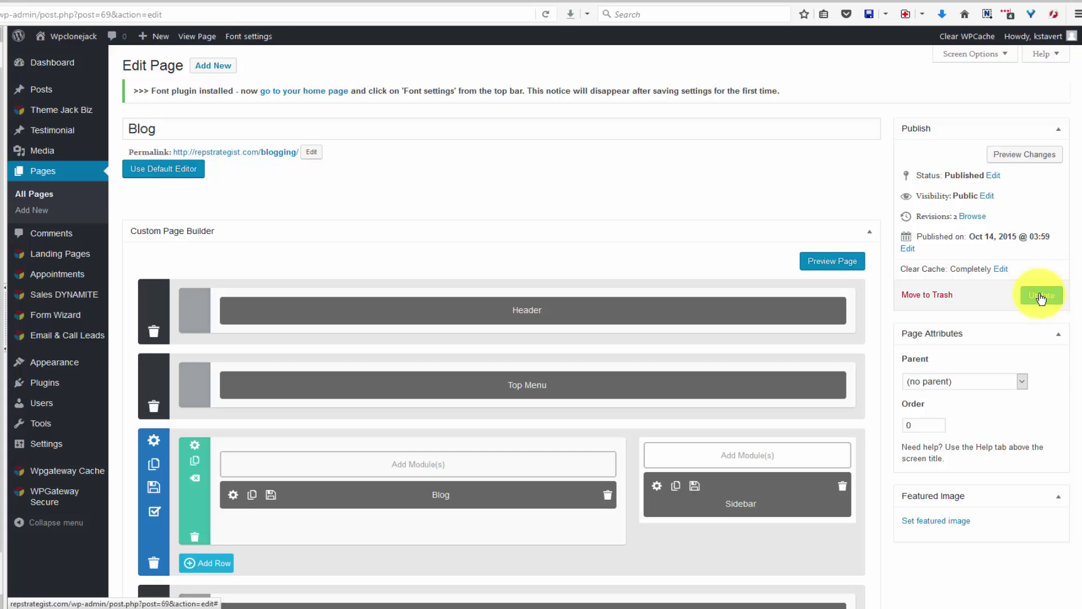
click(1040, 297)
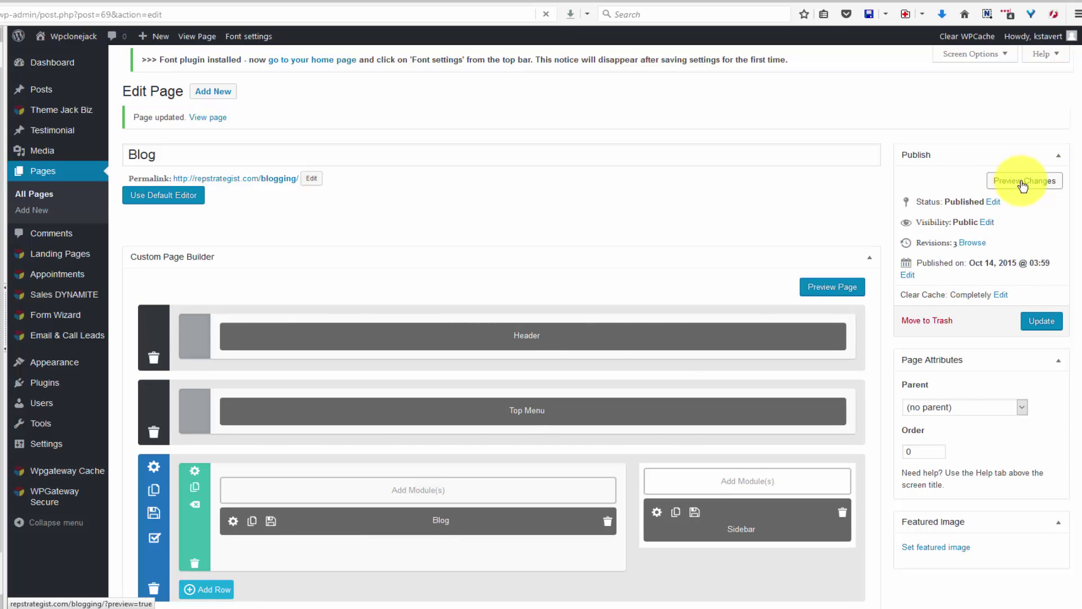
Step: Preview the updated Blog page, scroll through its posts with featured images, then go back
click(1022, 183)
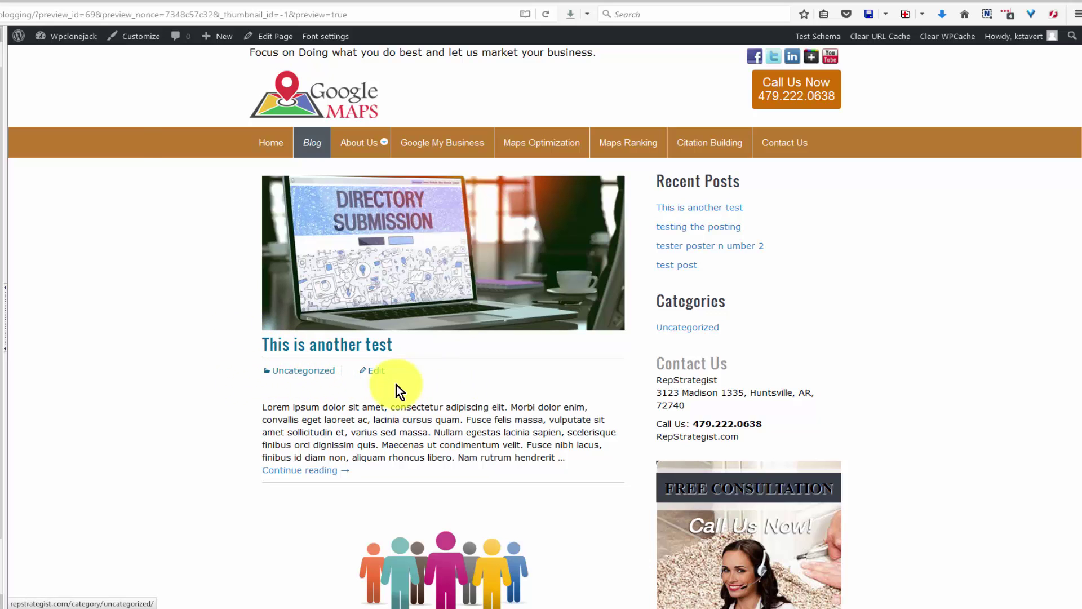
scroll(451, 372, down, 4)
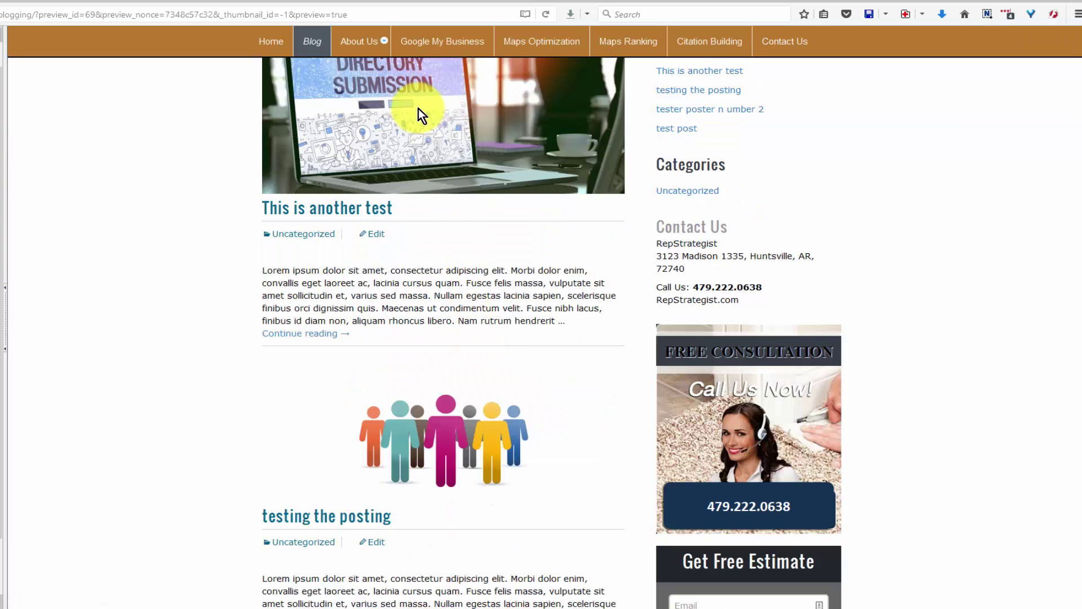
scroll(336, 280, down, 3)
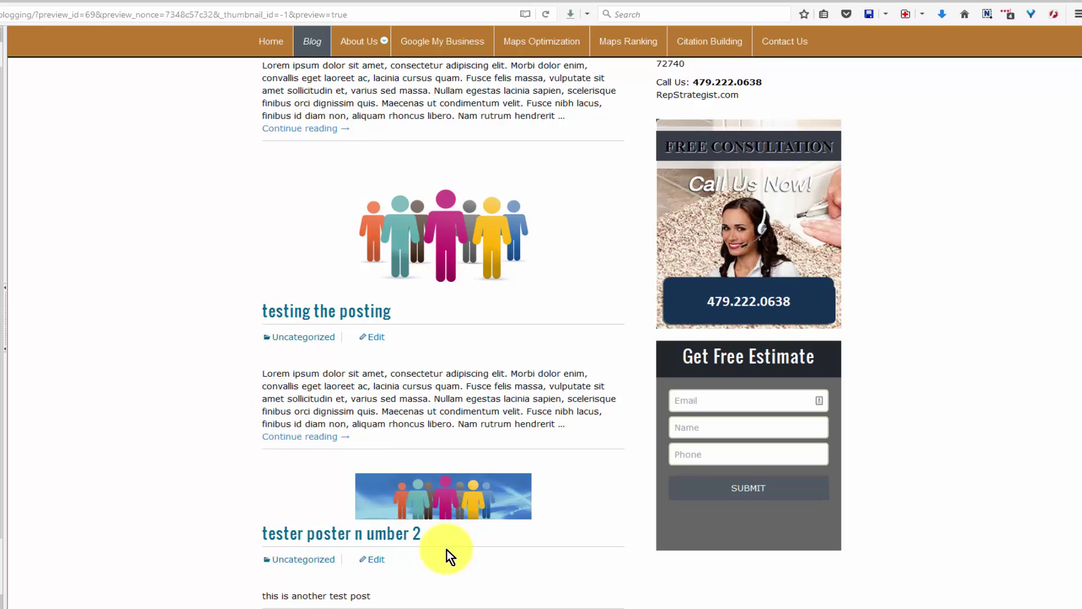
scroll(446, 546, up, 2)
key(alt+Left)
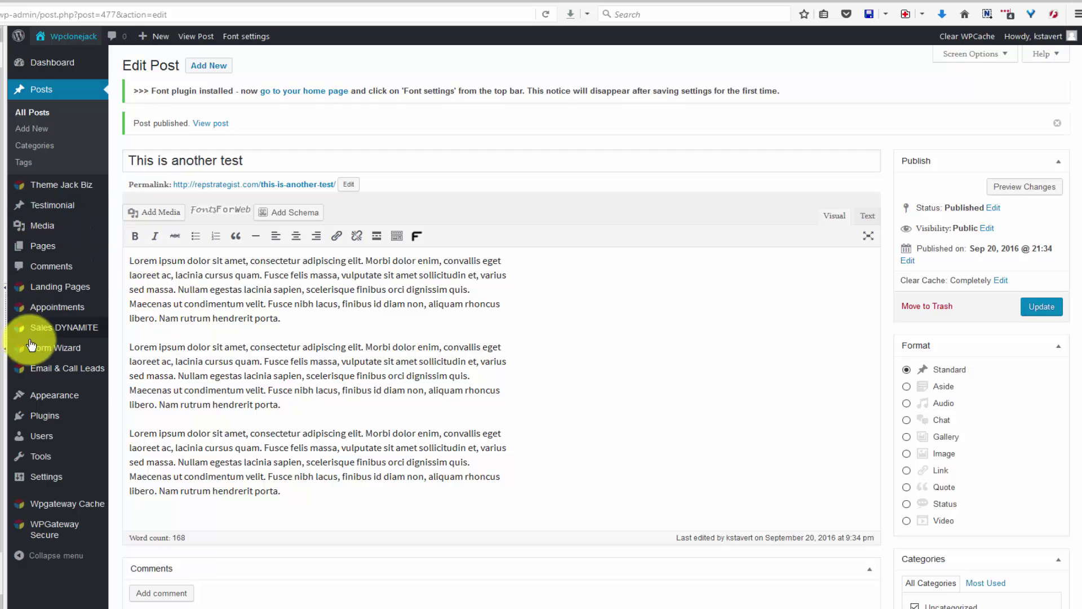
Step: In Appearance > Menus, select Main Menu (Navigation Menu) and load it for editing
mouse_move(45, 402)
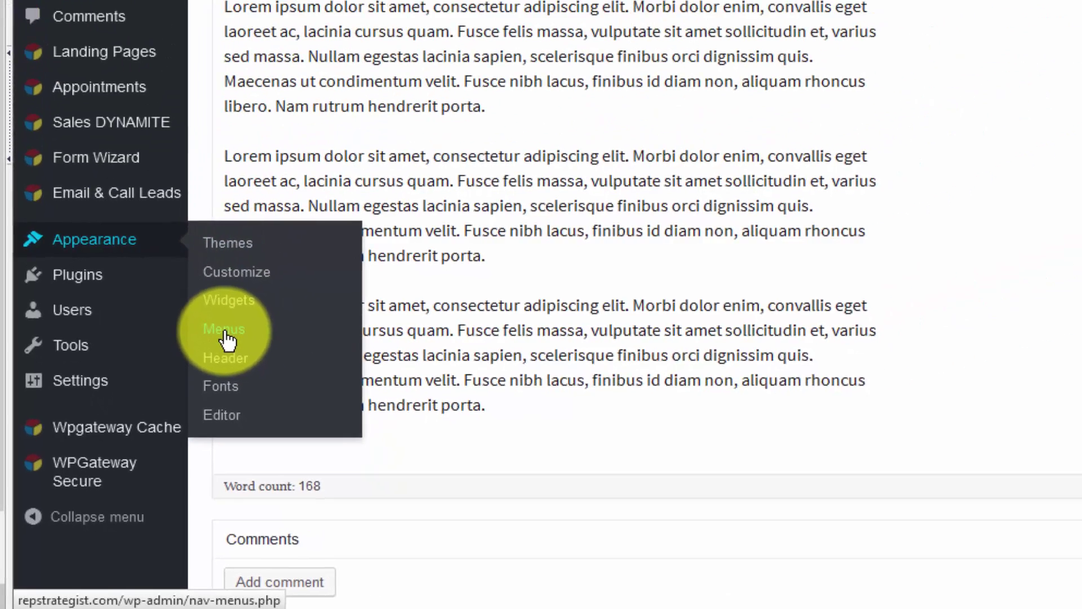
click(288, 250)
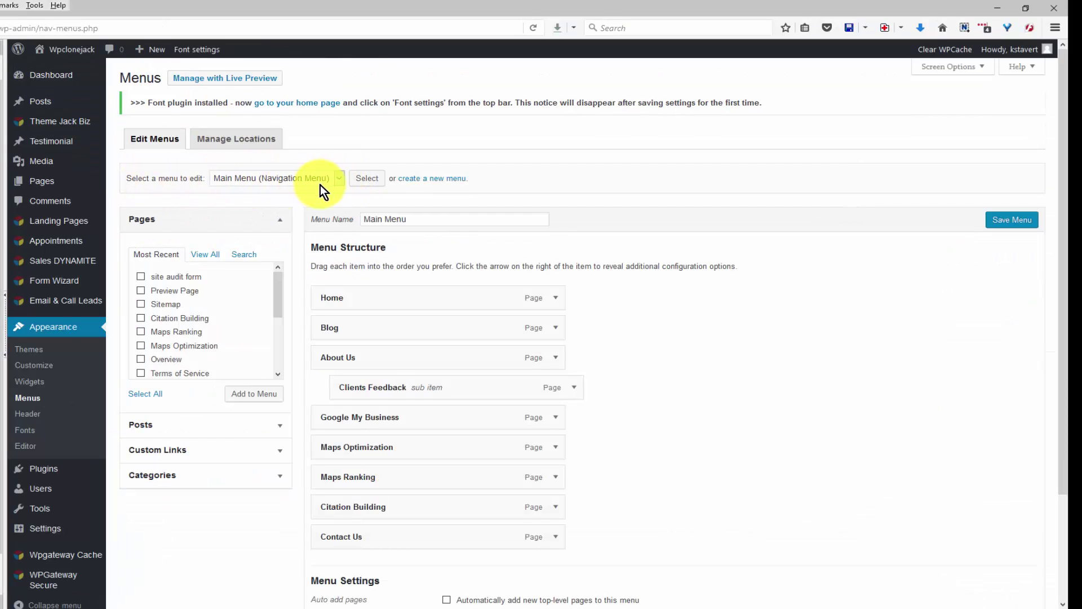
click(338, 178)
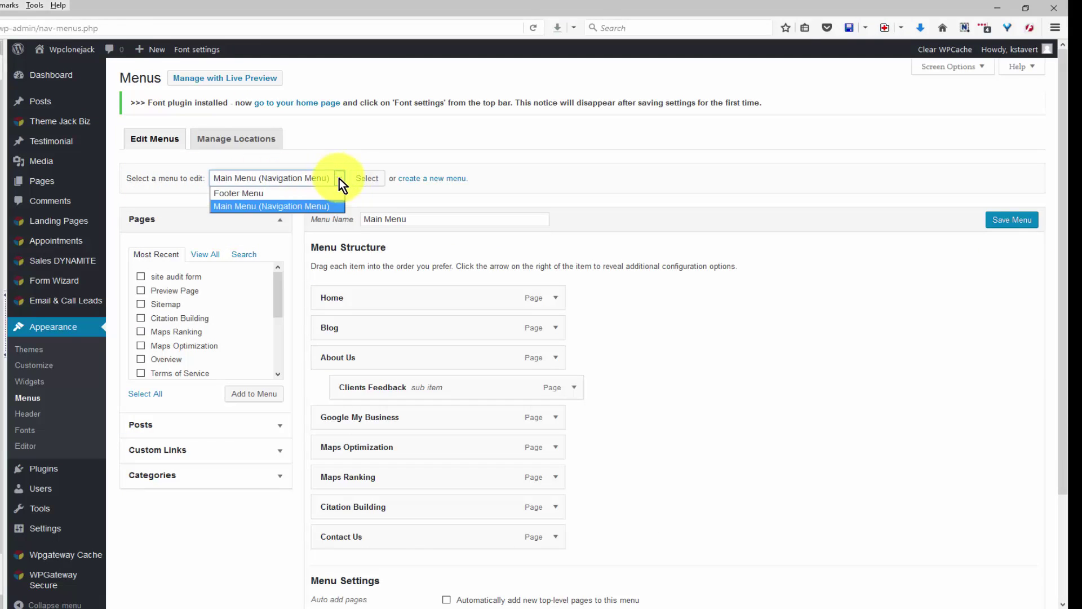
click(242, 205)
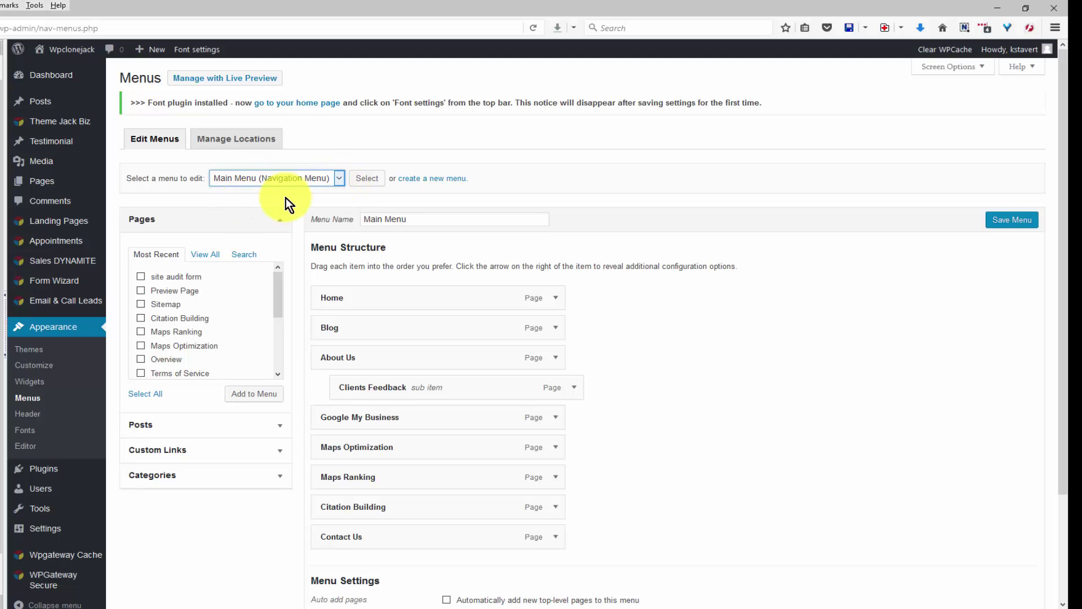
click(366, 179)
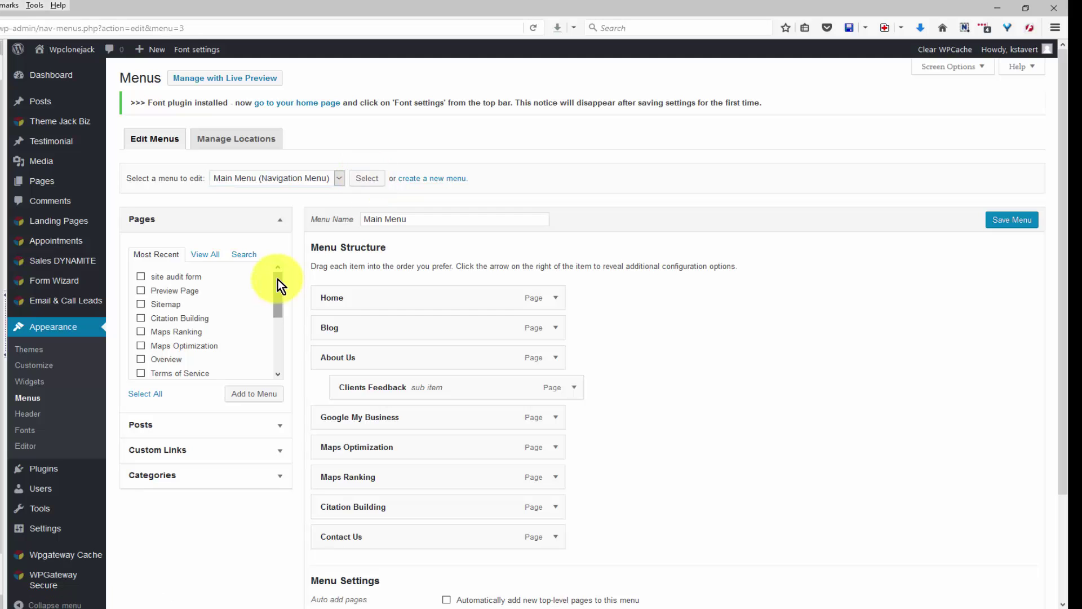
Step: Add the Blog page to Main Menu and drag it right after Home
drag(277, 278, 275, 339)
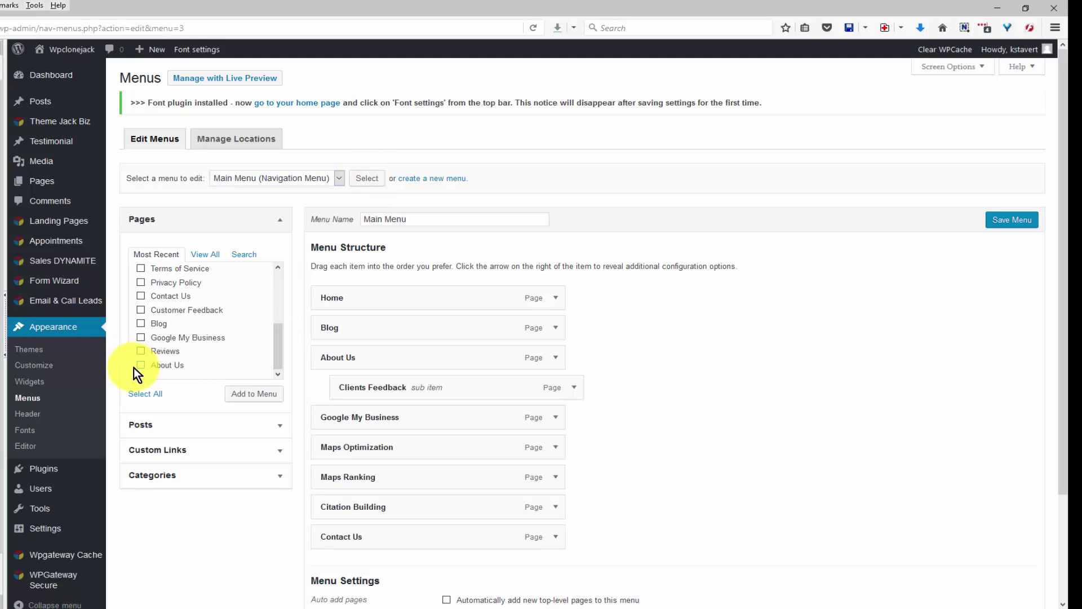
click(199, 256)
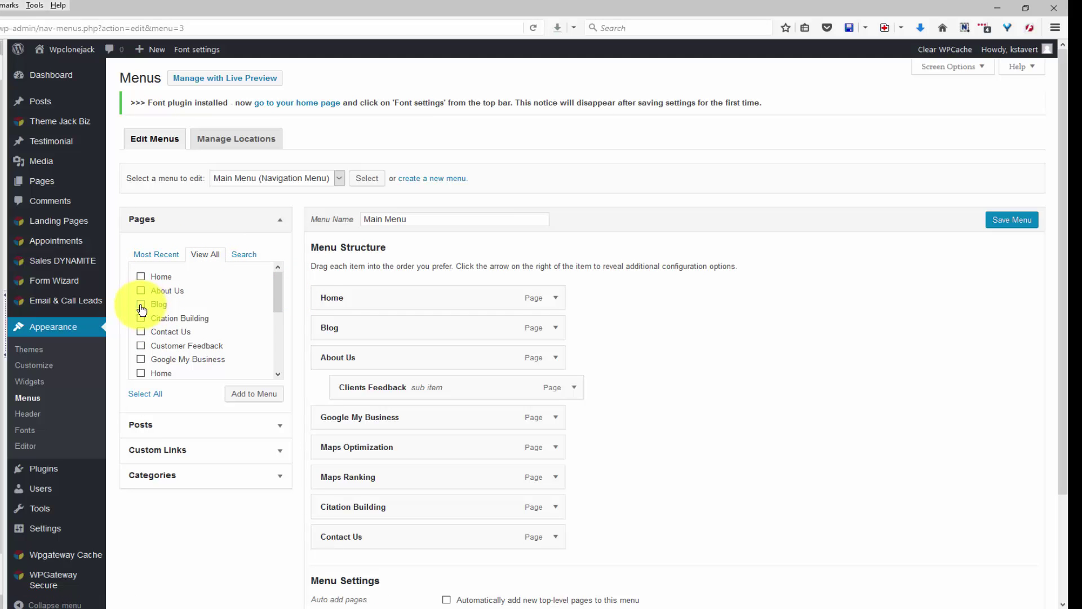
click(140, 307)
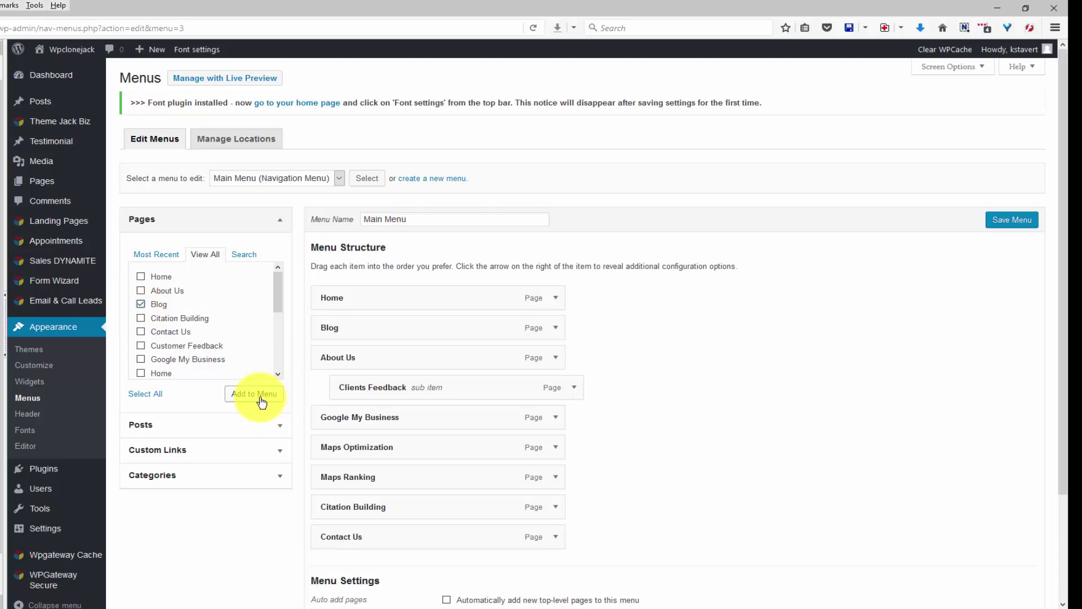
click(261, 400)
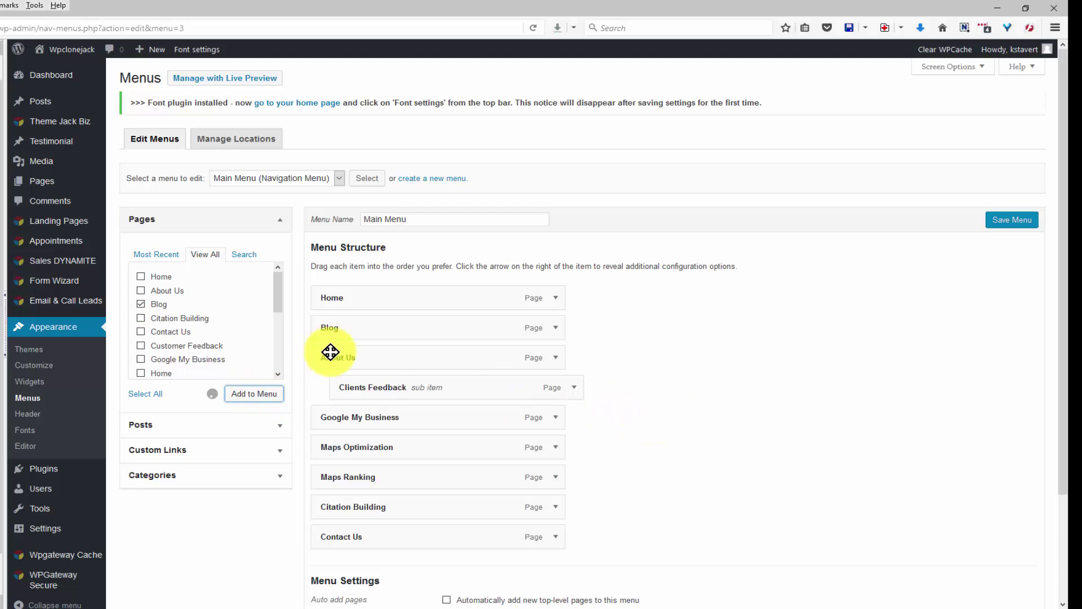
scroll(410, 515, down, 3)
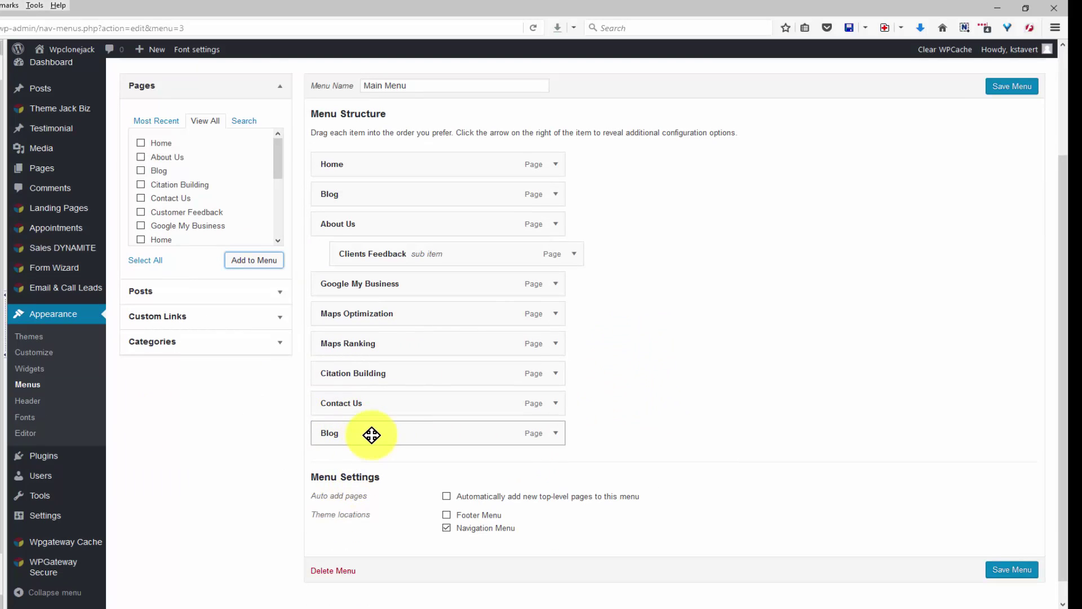
mouse_move(371, 434)
mouse_down()
mouse_move(374, 186)
mouse_move(372, 459)
mouse_move(376, 439)
mouse_up()
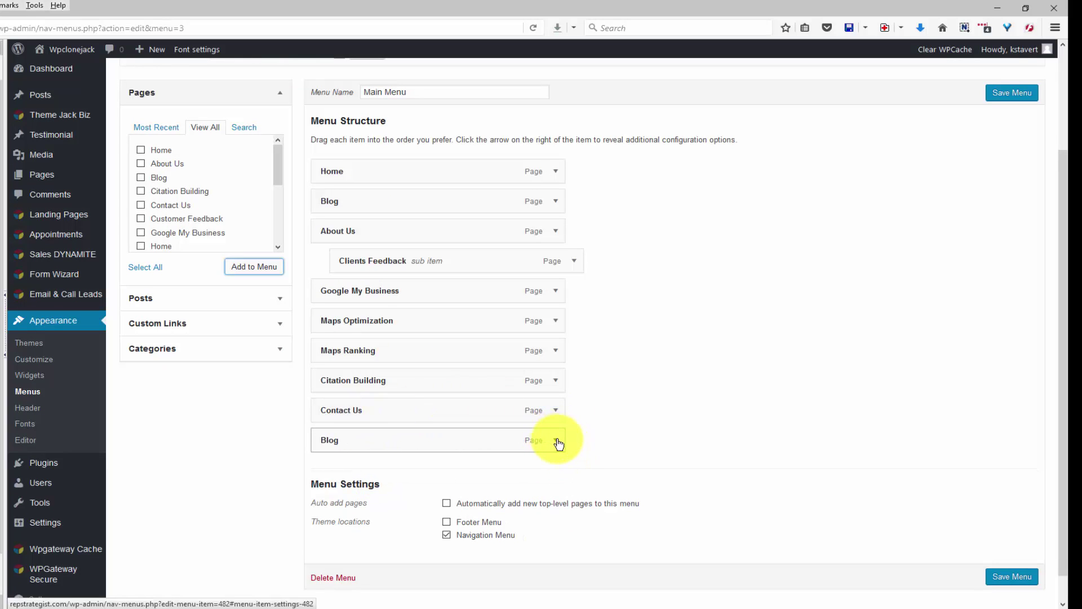
Step: Remove the duplicate Blog entry and save Main Menu
click(557, 441)
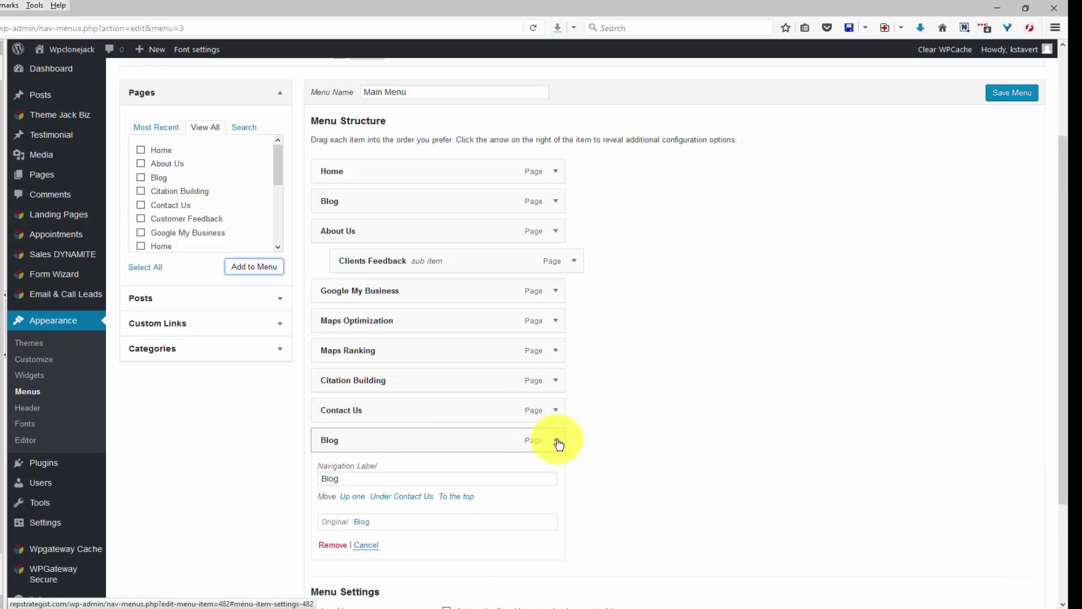
click(335, 545)
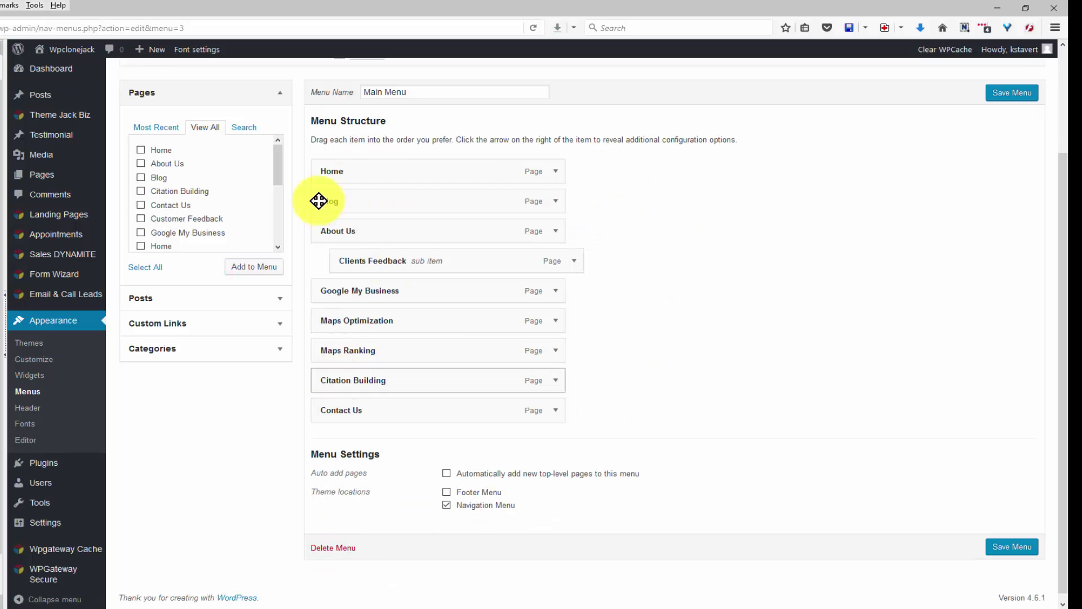
click(1012, 94)
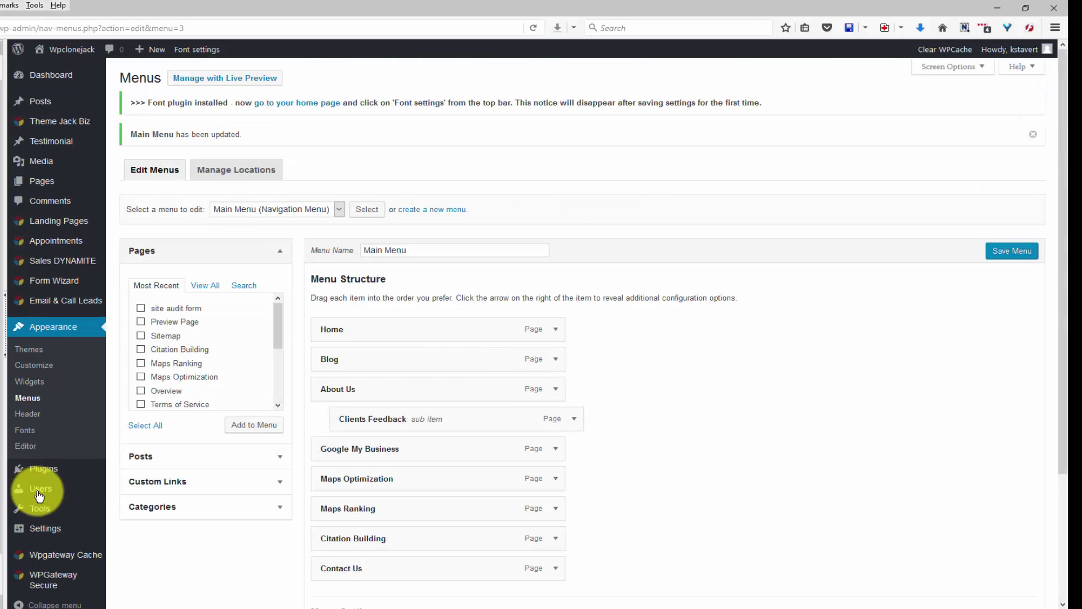
mouse_move(73, 489)
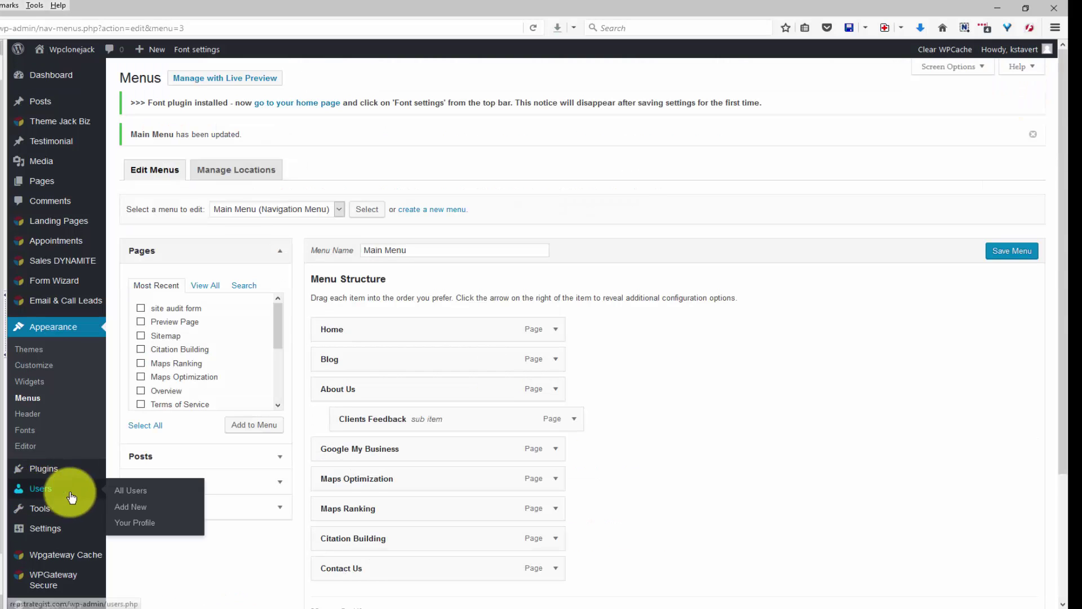
Step: From All Users, open the administrator's profile for editing and scroll to the Name section
click(134, 496)
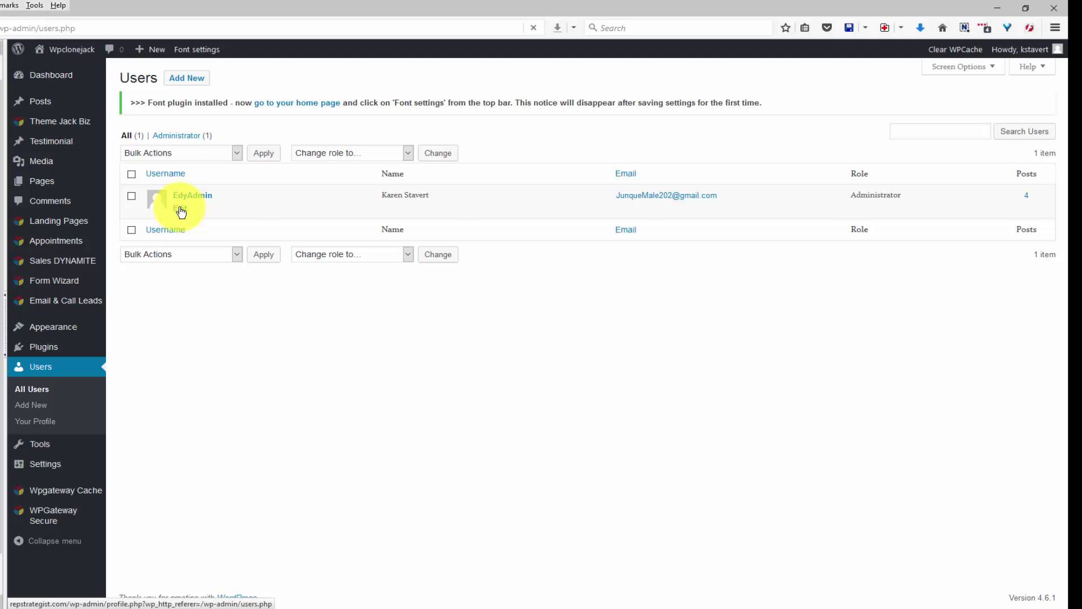
click(181, 212)
scroll(393, 362, down, 4)
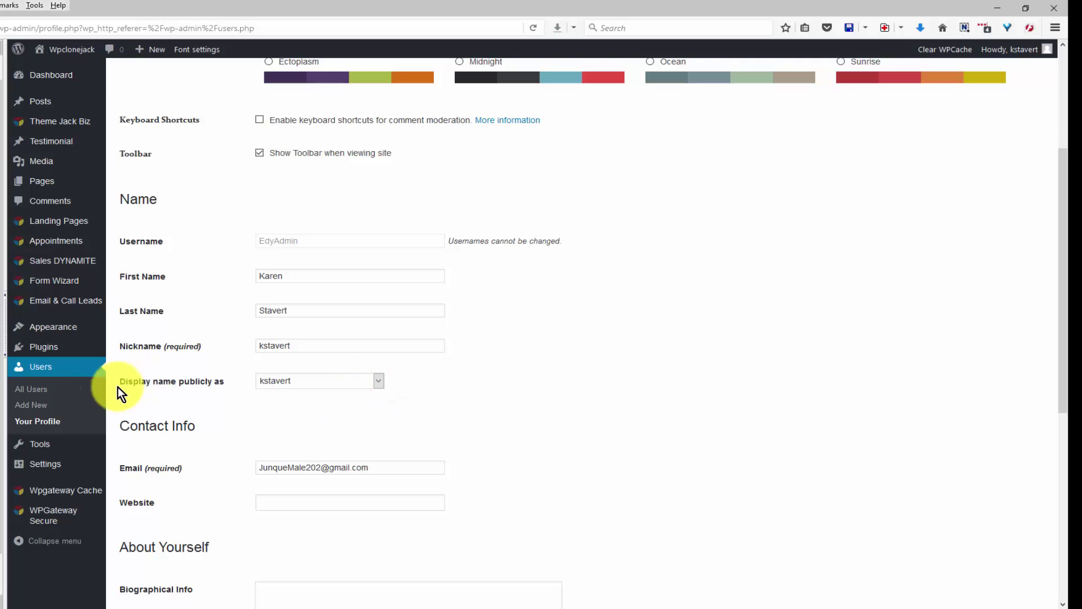
Step: Replace the administrator's nickname with RepStrategist
click(378, 381)
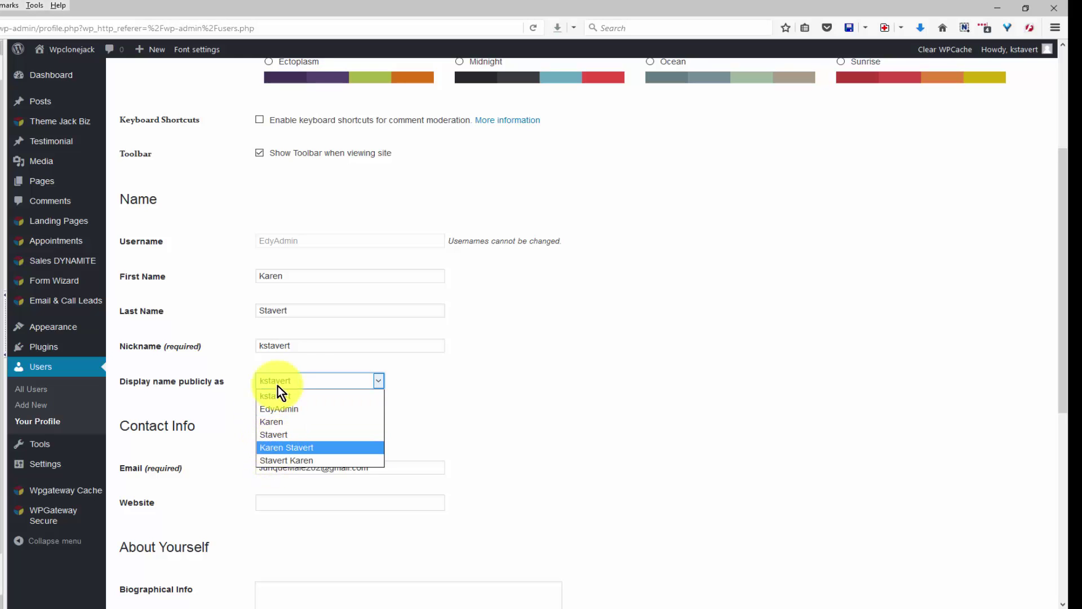
click(296, 345)
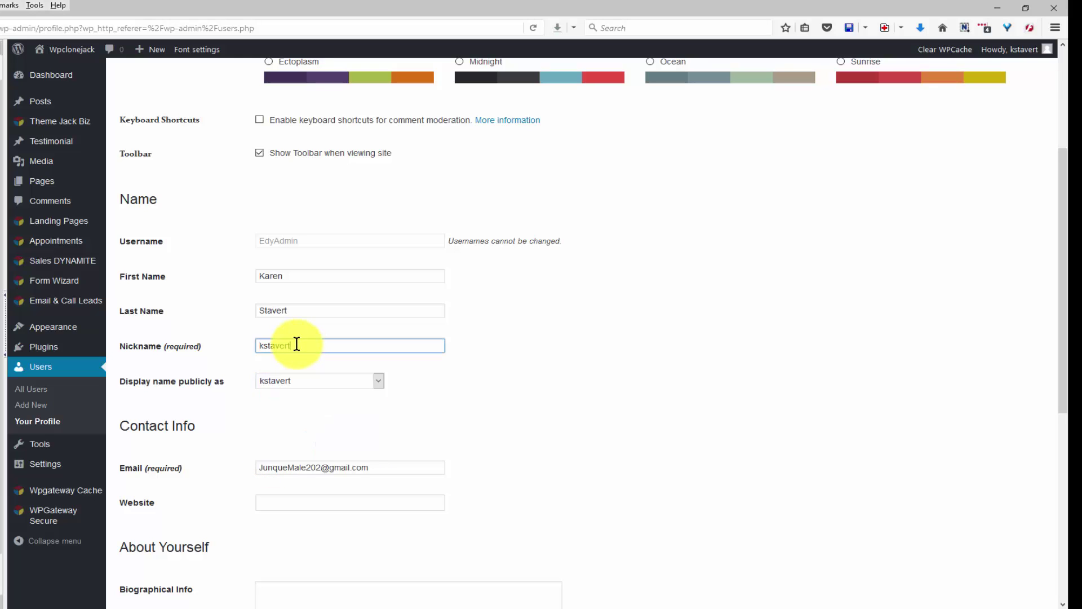
double_click(286, 350)
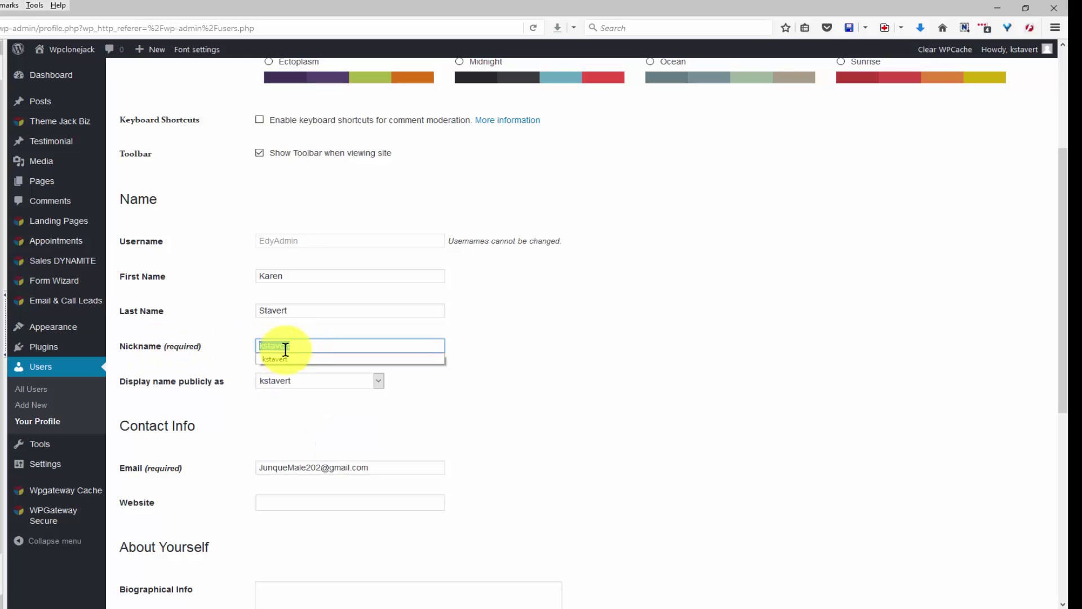
click(377, 381)
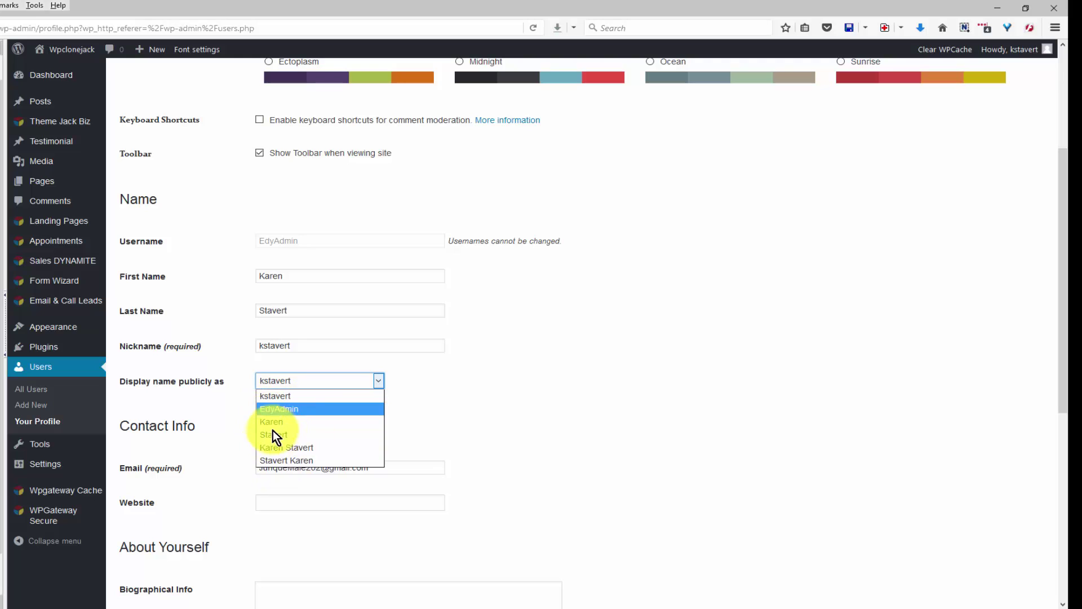
double_click(295, 346)
text(RepStrategist)
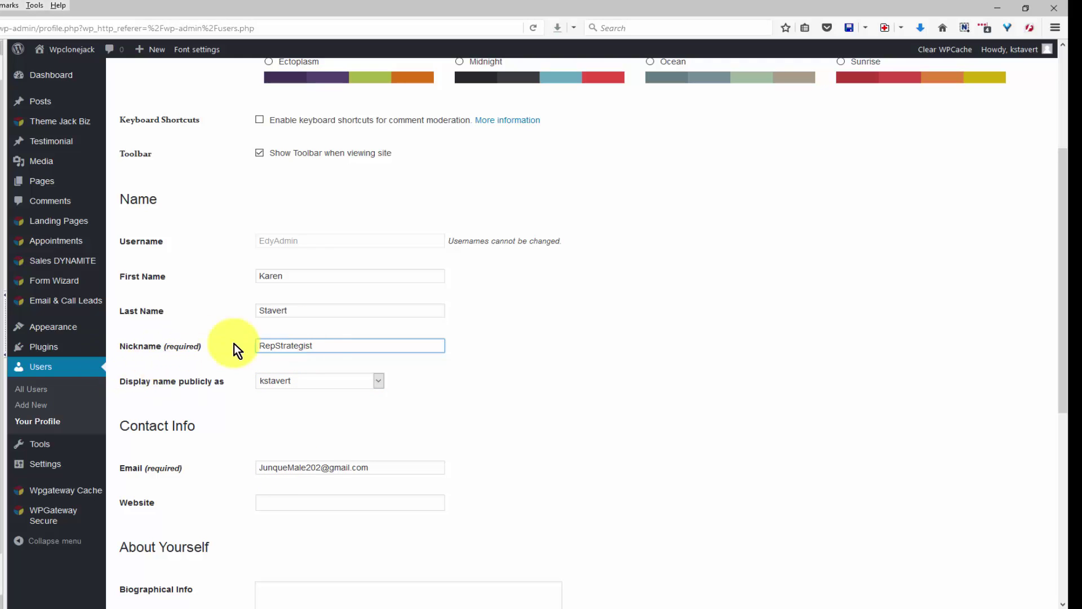
Step: Choose RepStrategist under 'Display name publicly as' and update the profile
click(375, 382)
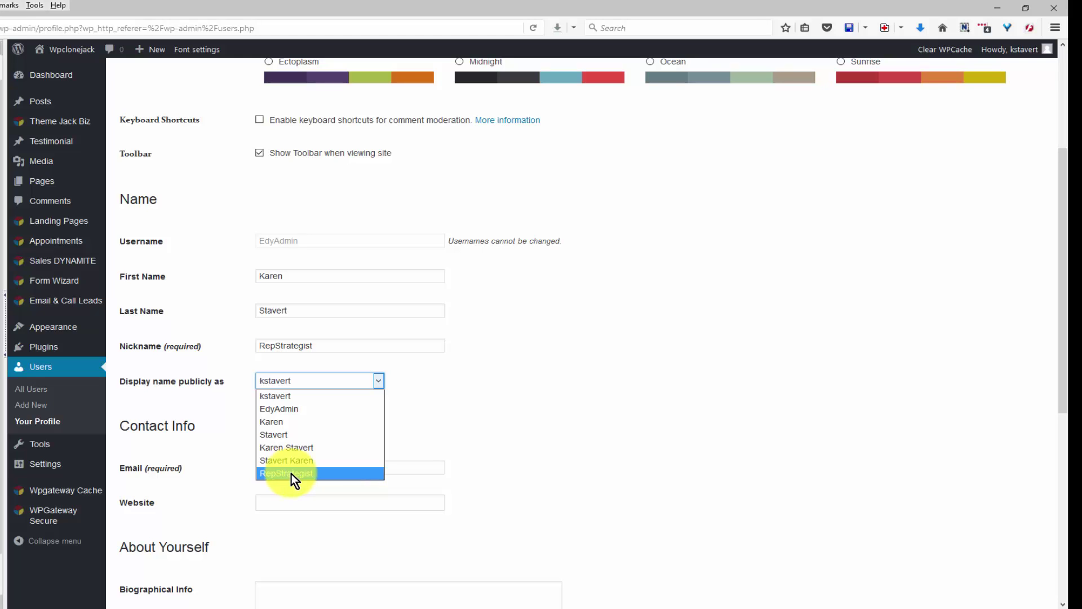
click(292, 476)
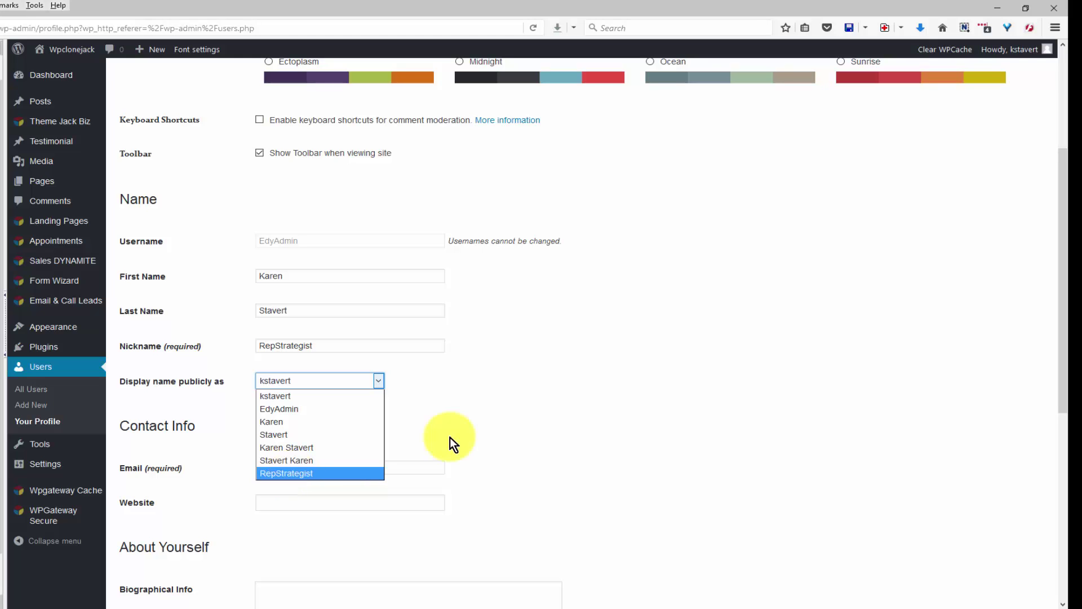
scroll(465, 446, down, 6)
scroll(348, 502, down, 1)
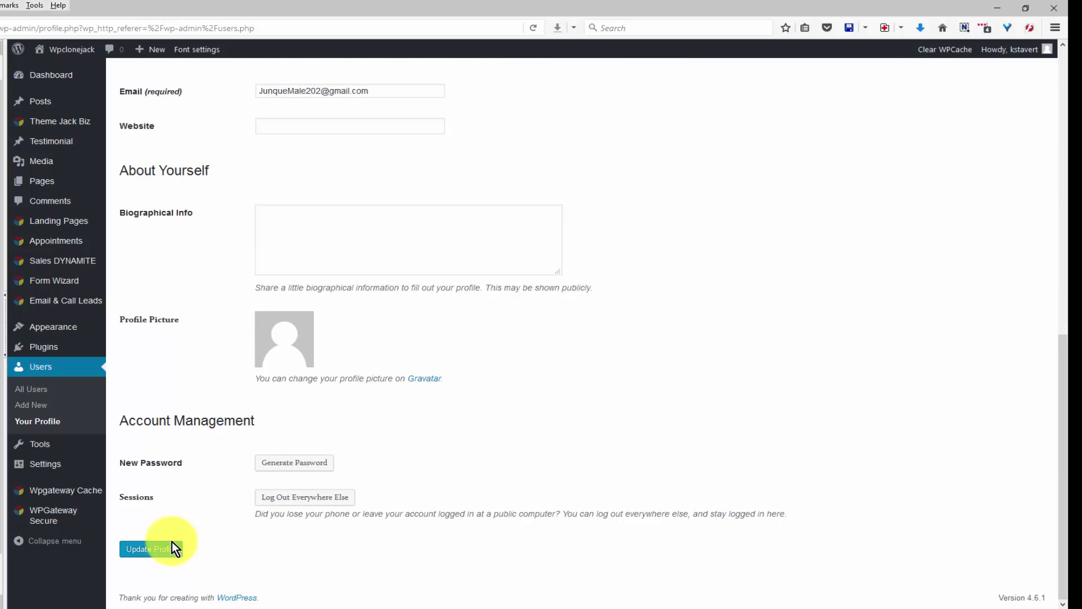
click(147, 549)
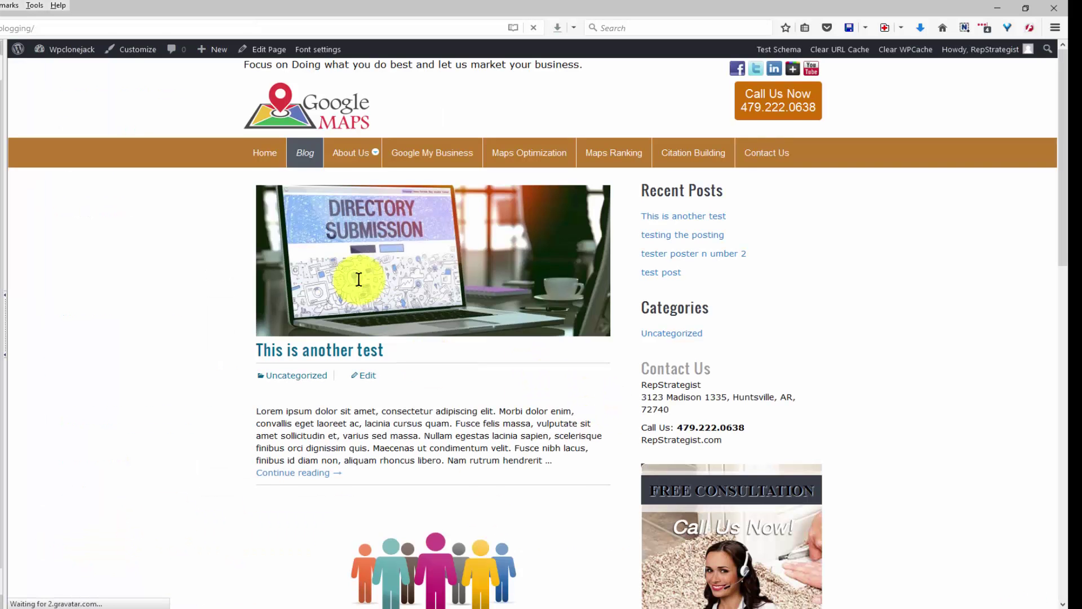
Step: Scroll through the live Blog page to check the featured-image posts and the menu
scroll(349, 254, down, 5)
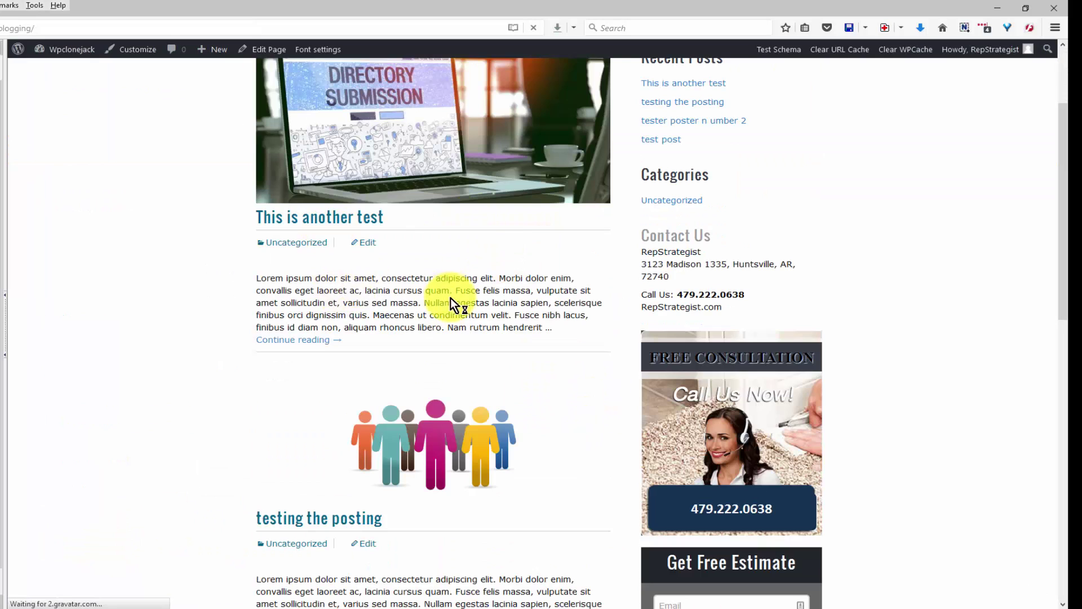
scroll(479, 394, down, 6)
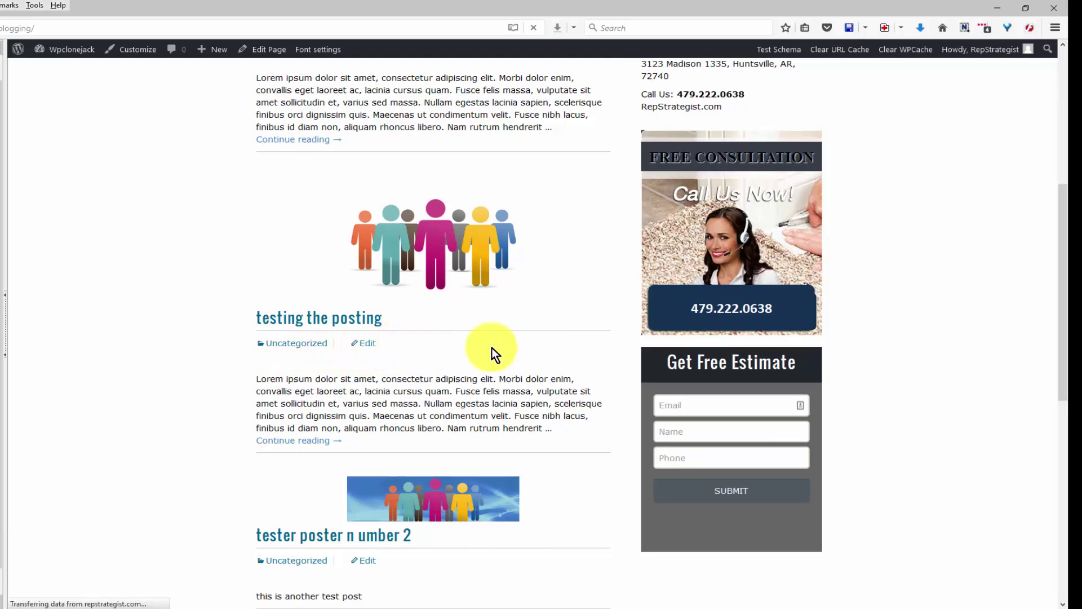
scroll(513, 395, down, 5)
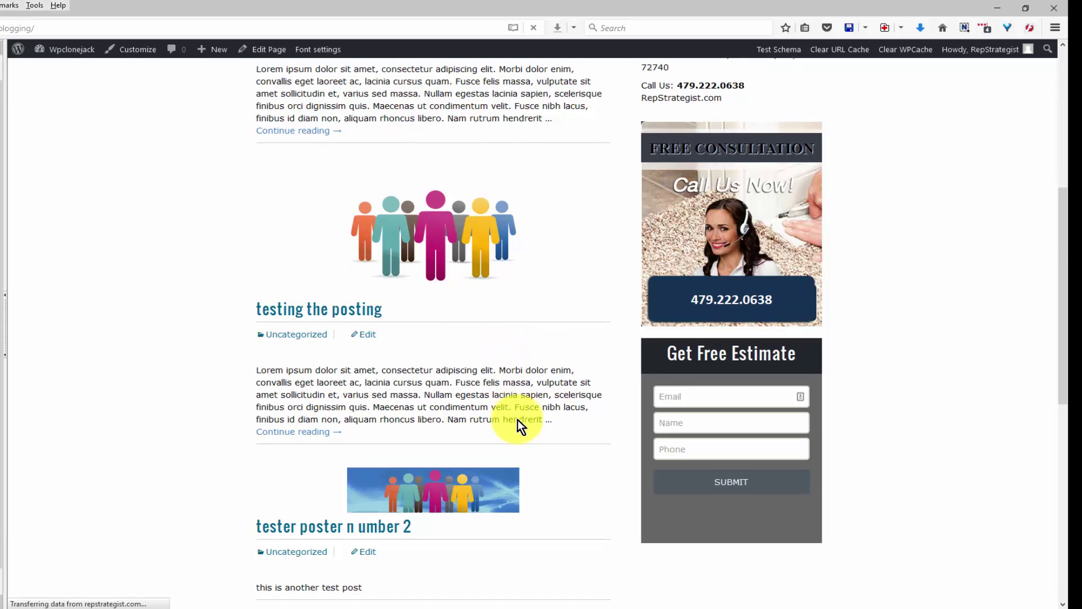
scroll(522, 431, up, 5)
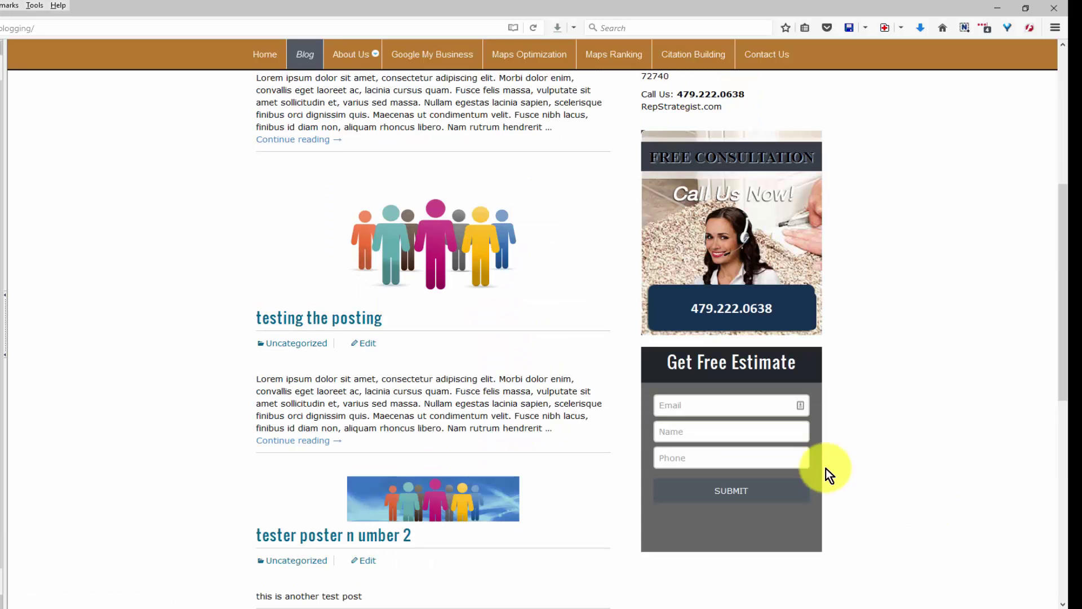